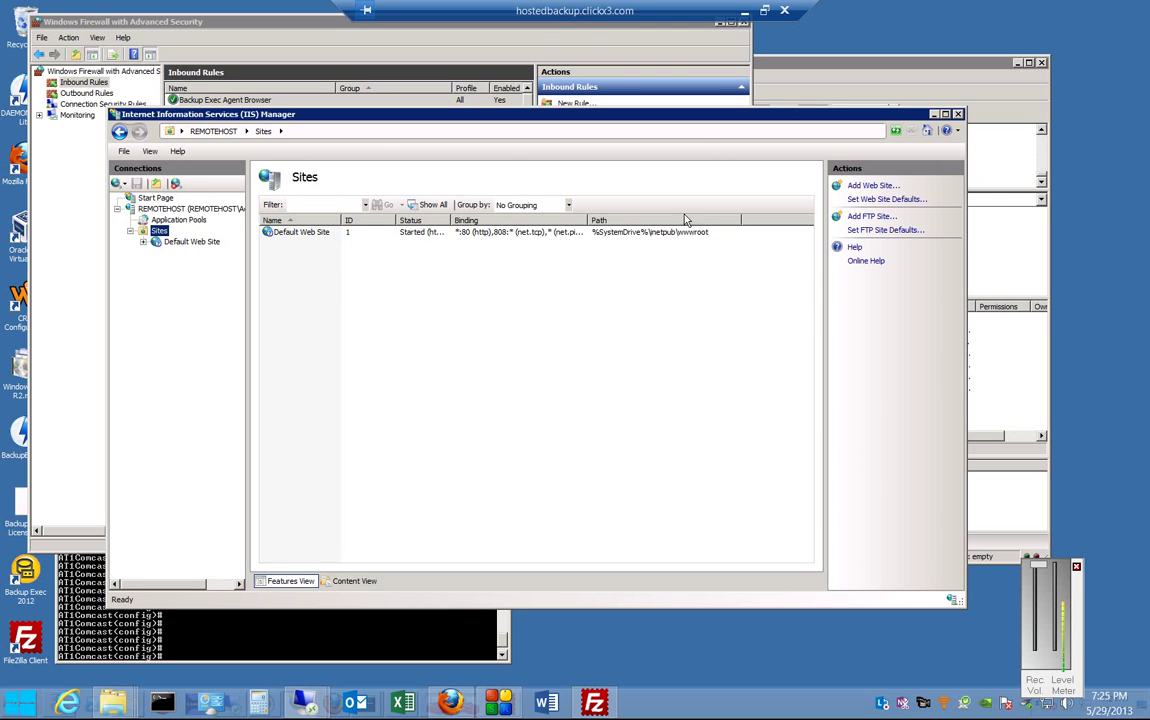
# Step: Minimize Remote Desktop to show FileZilla's failed login: 530 home directory inaccessible
pyautogui.click(744, 11)
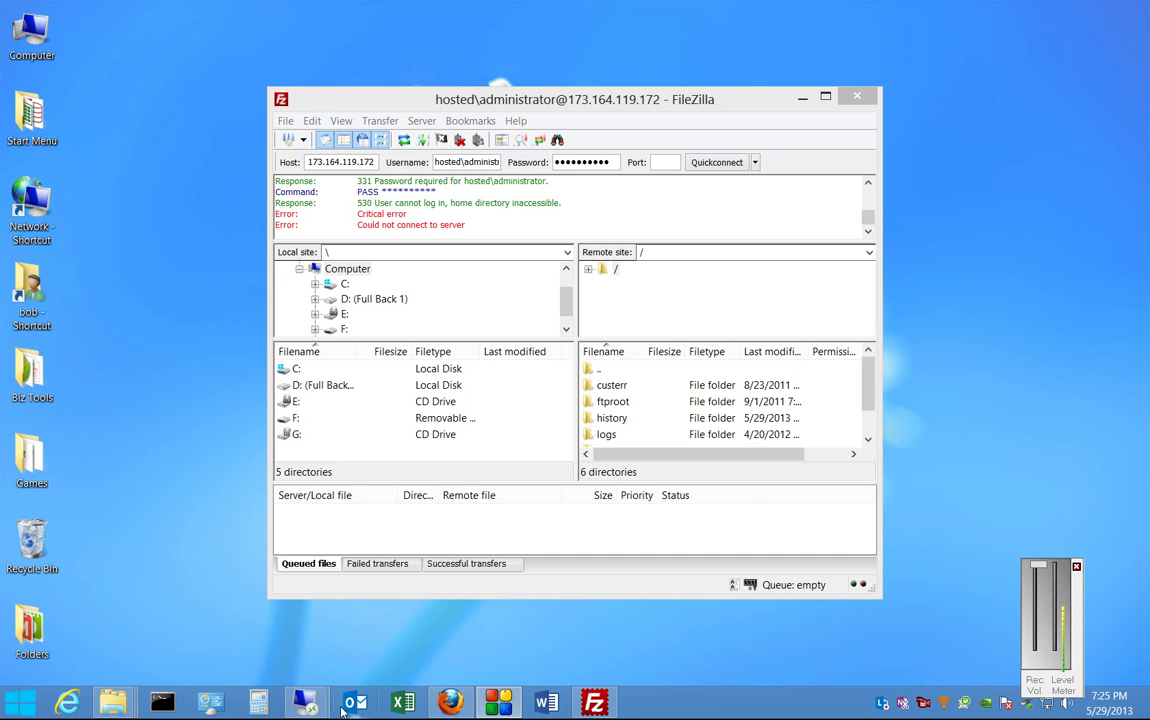
# Step: On the remote server, add FTP site 'test' with physical path C:\inetpub and continue to binding settings
pyautogui.moveTo(310, 703)
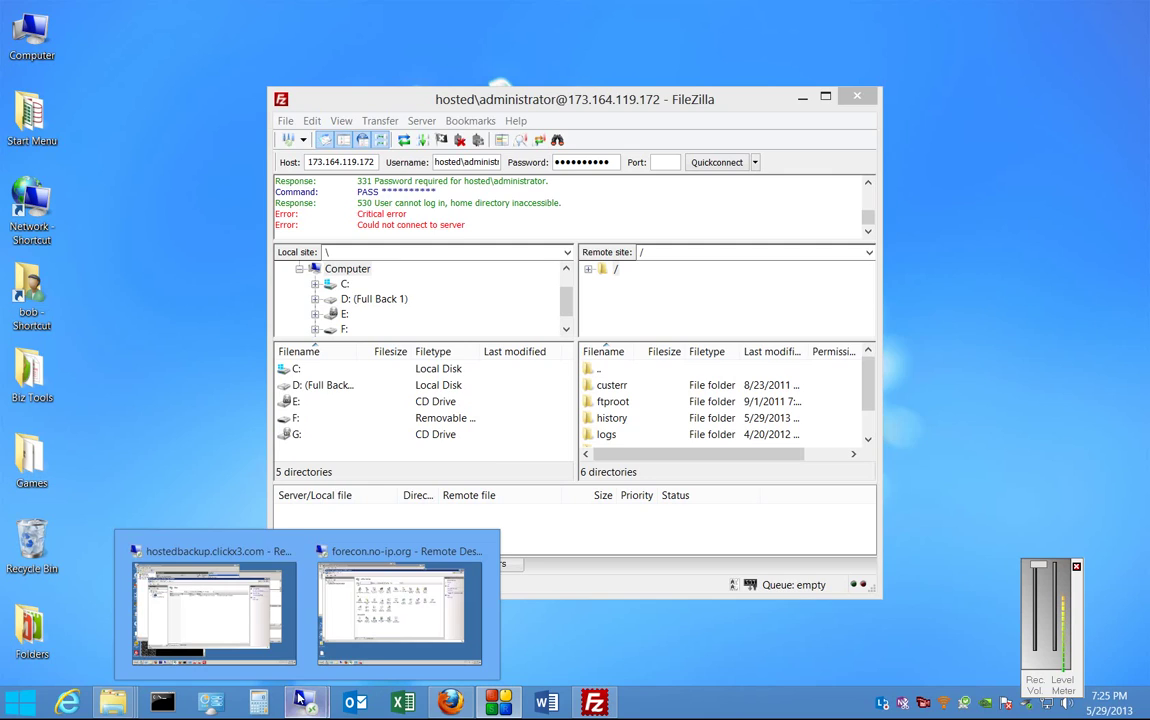
pyautogui.click(228, 583)
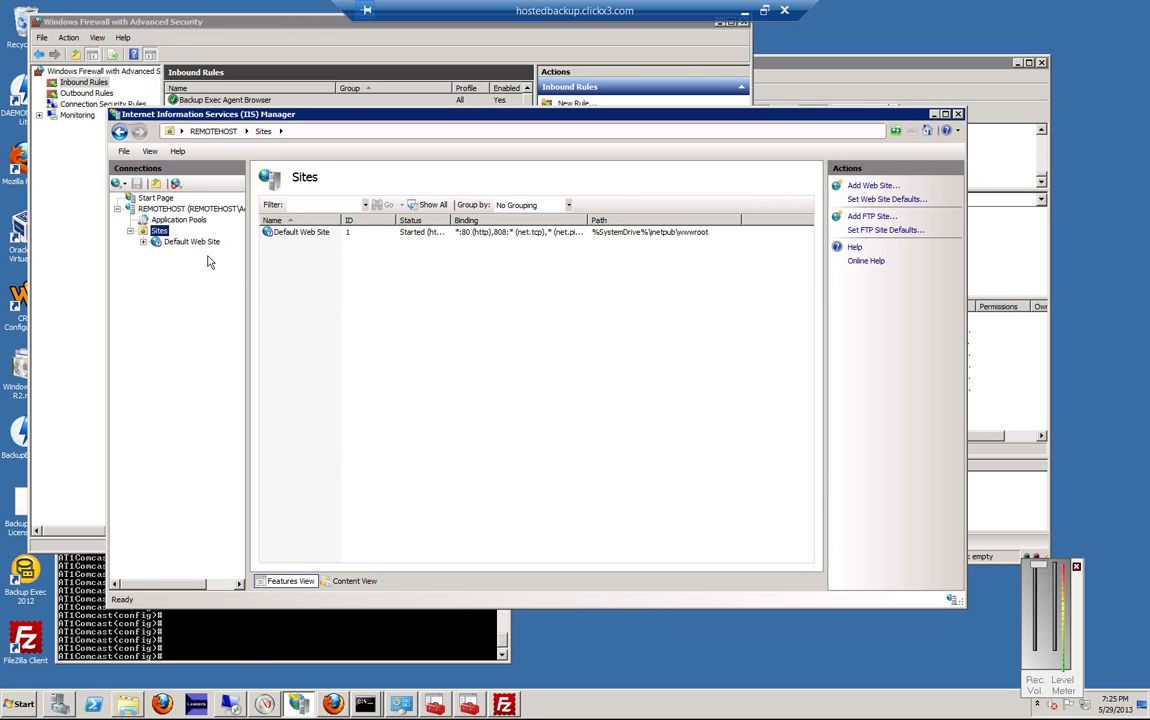
pyautogui.rightClick(162, 231)
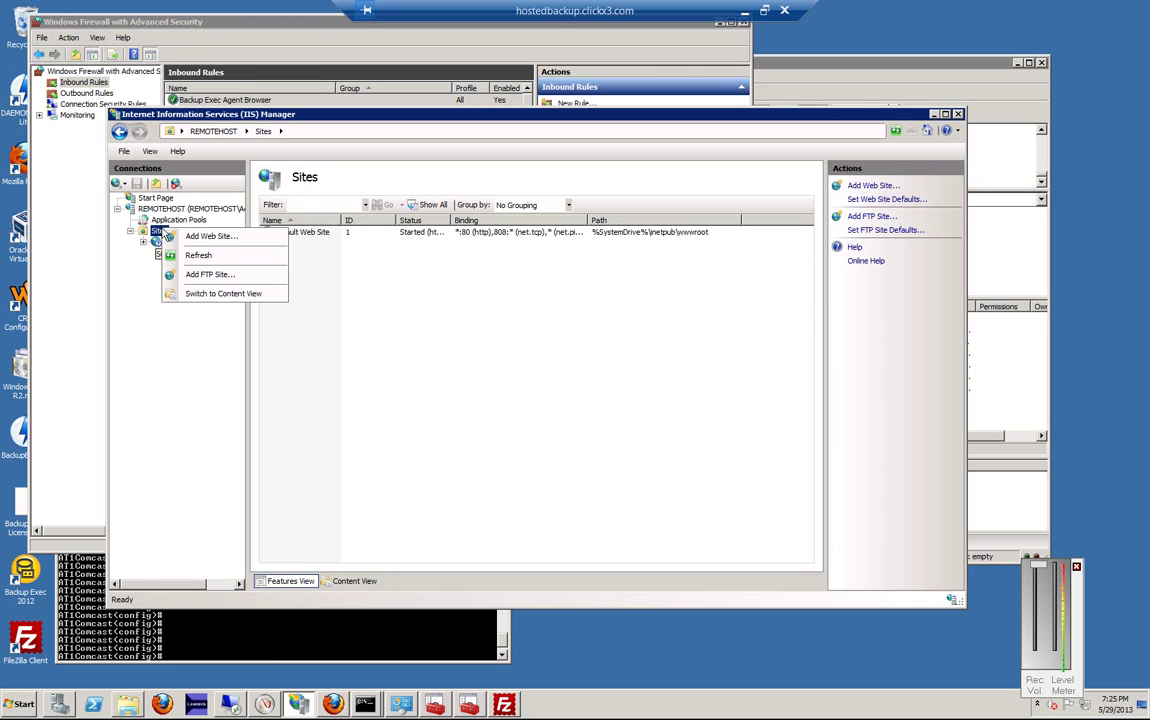
pyautogui.click(208, 274)
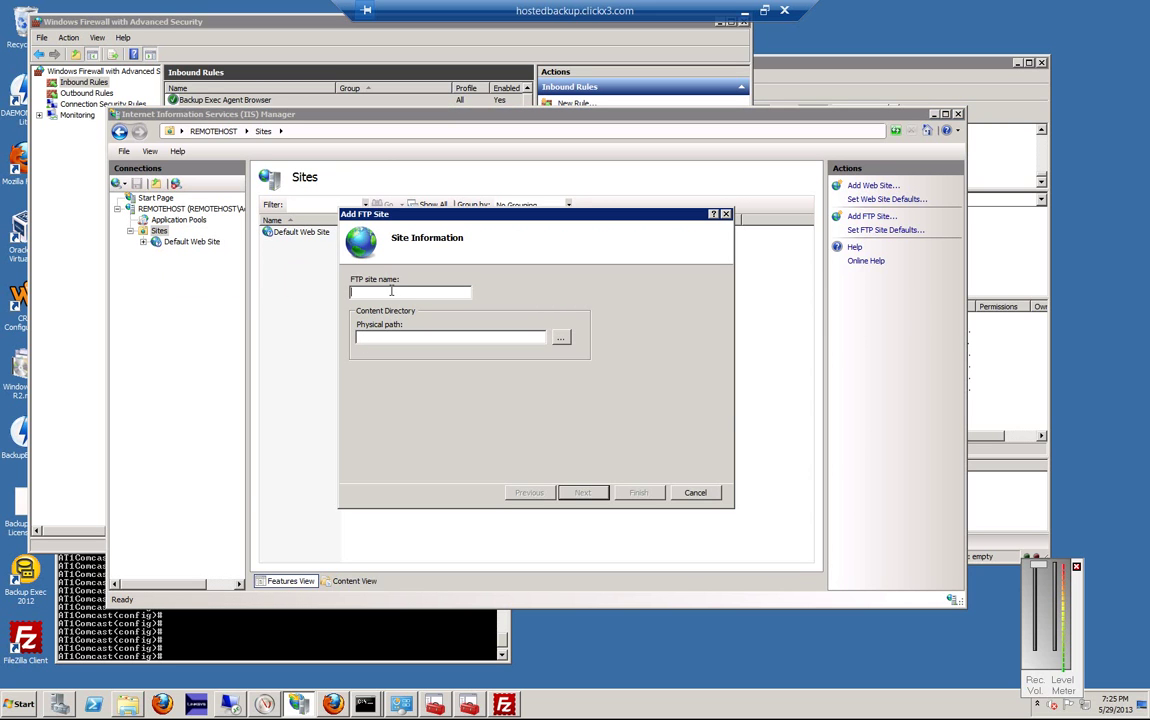
pyautogui.click(560, 337)
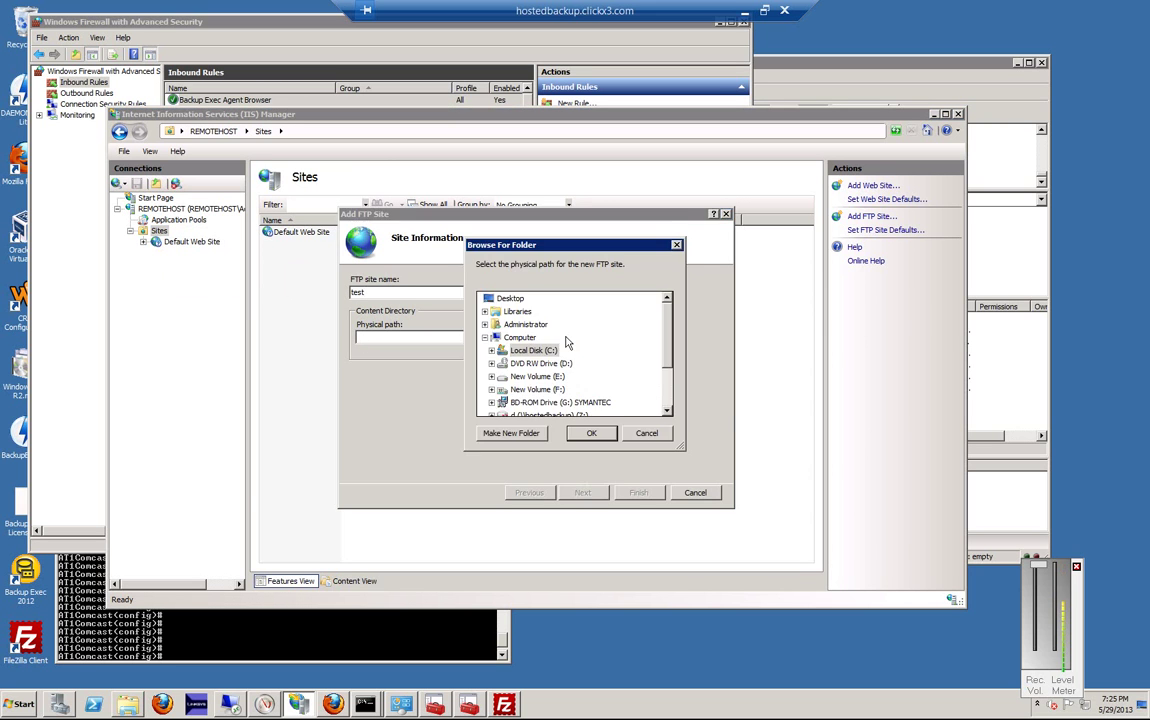
pyautogui.doubleClick(533, 350)
pyautogui.click(530, 389)
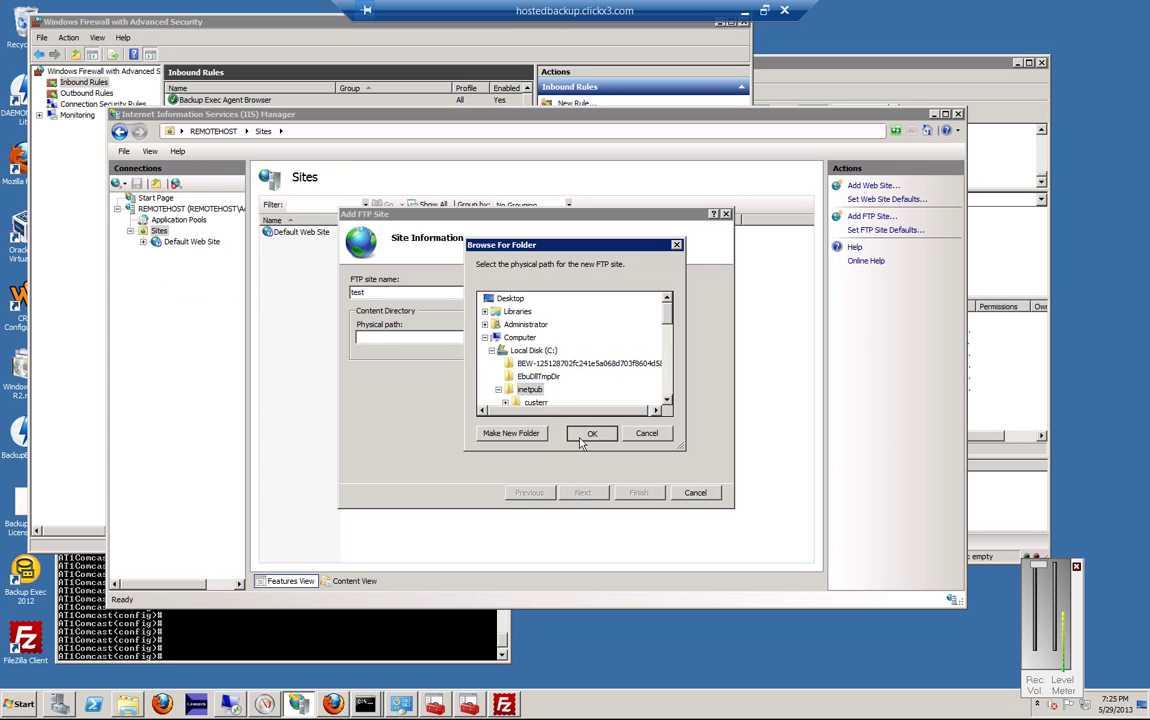
pyautogui.click(590, 434)
pyautogui.click(582, 493)
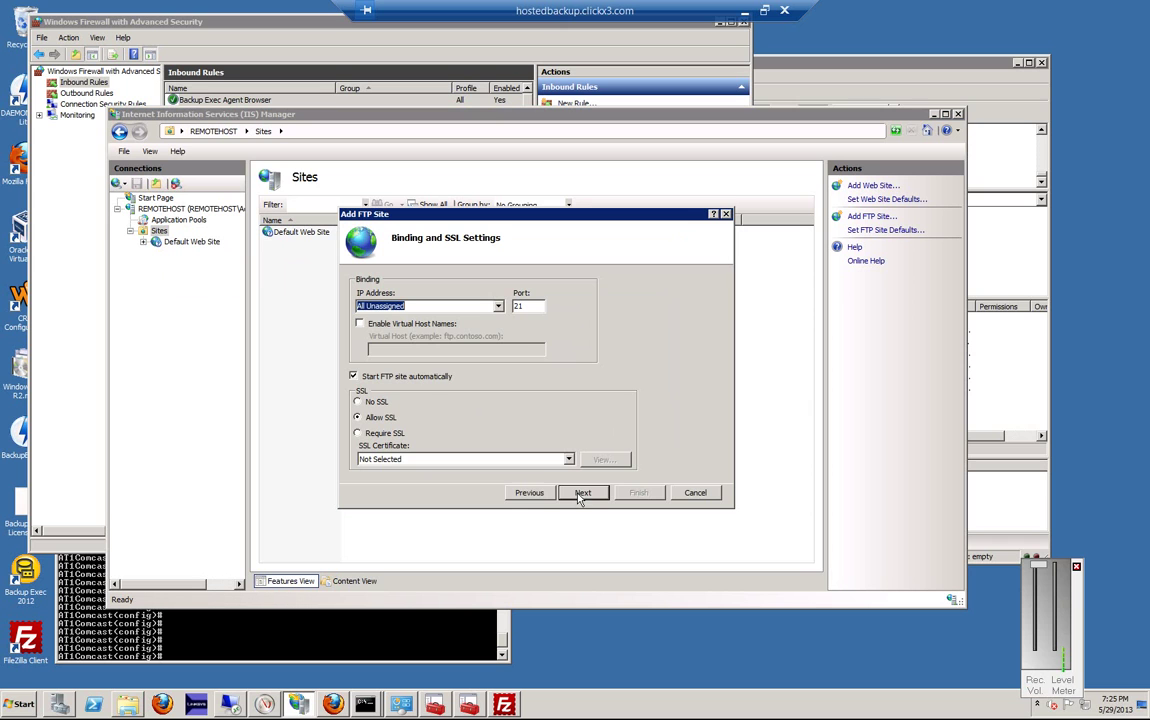
# Step: Choose No SSL, allow All users Read and Write access, and finish creating the test site
pyautogui.click(378, 402)
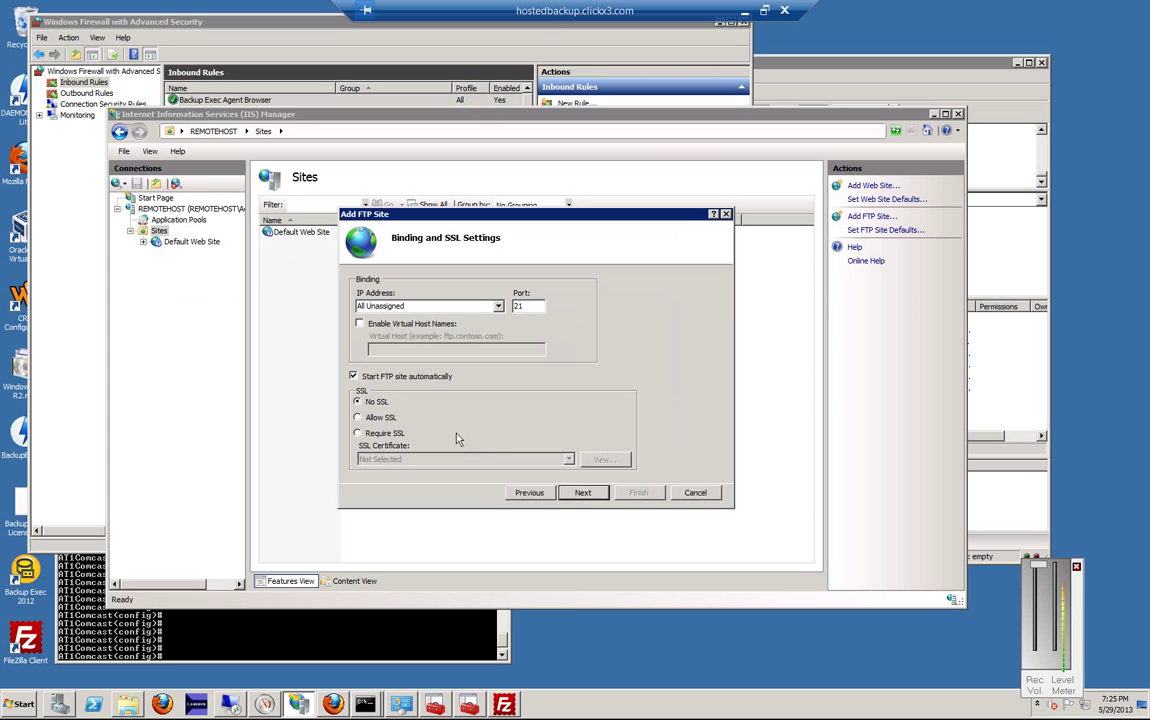
pyautogui.click(582, 493)
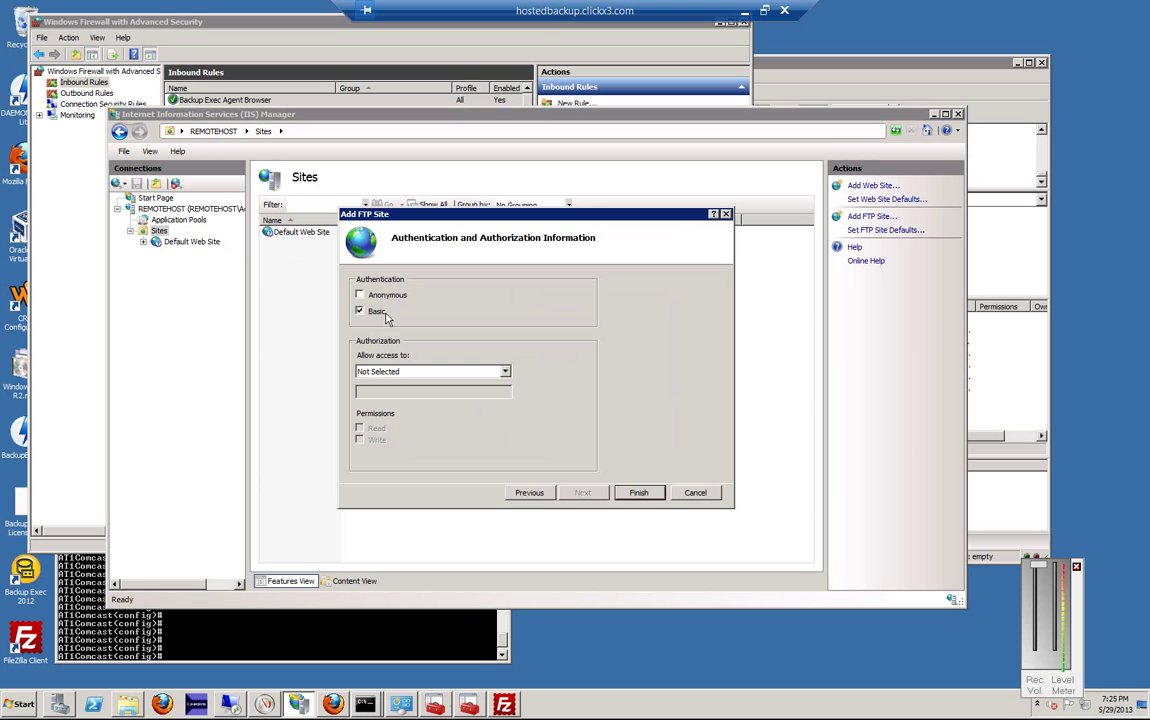
pyautogui.click(505, 371)
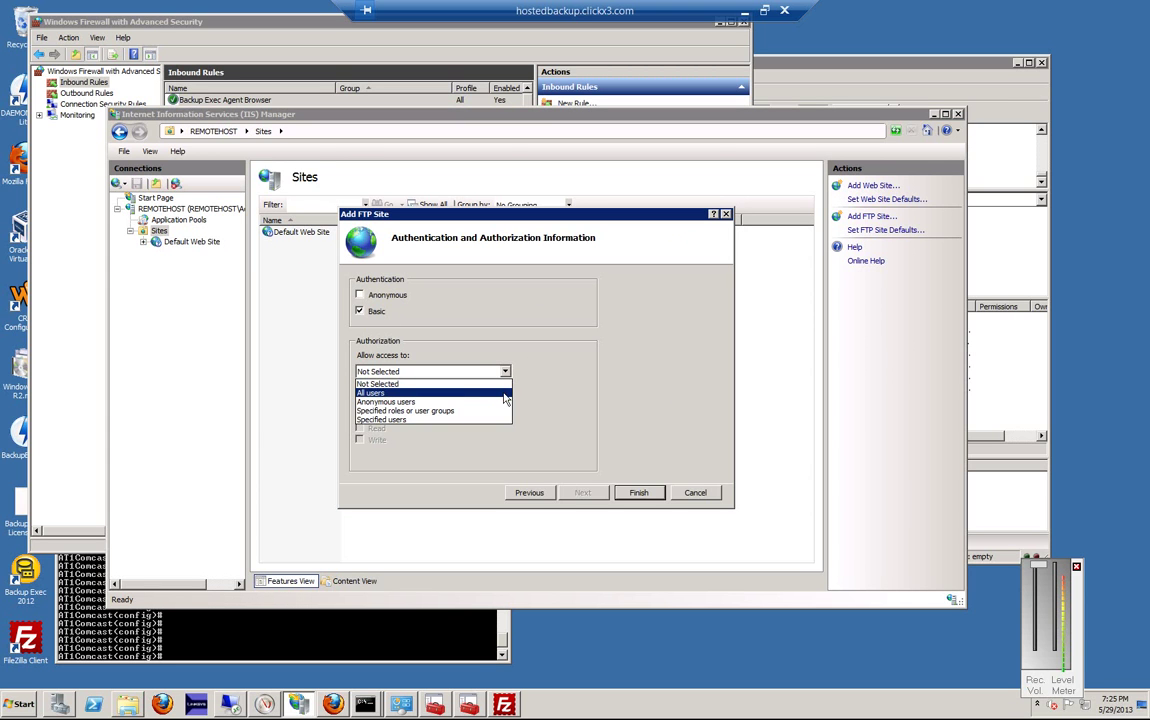
pyautogui.click(501, 394)
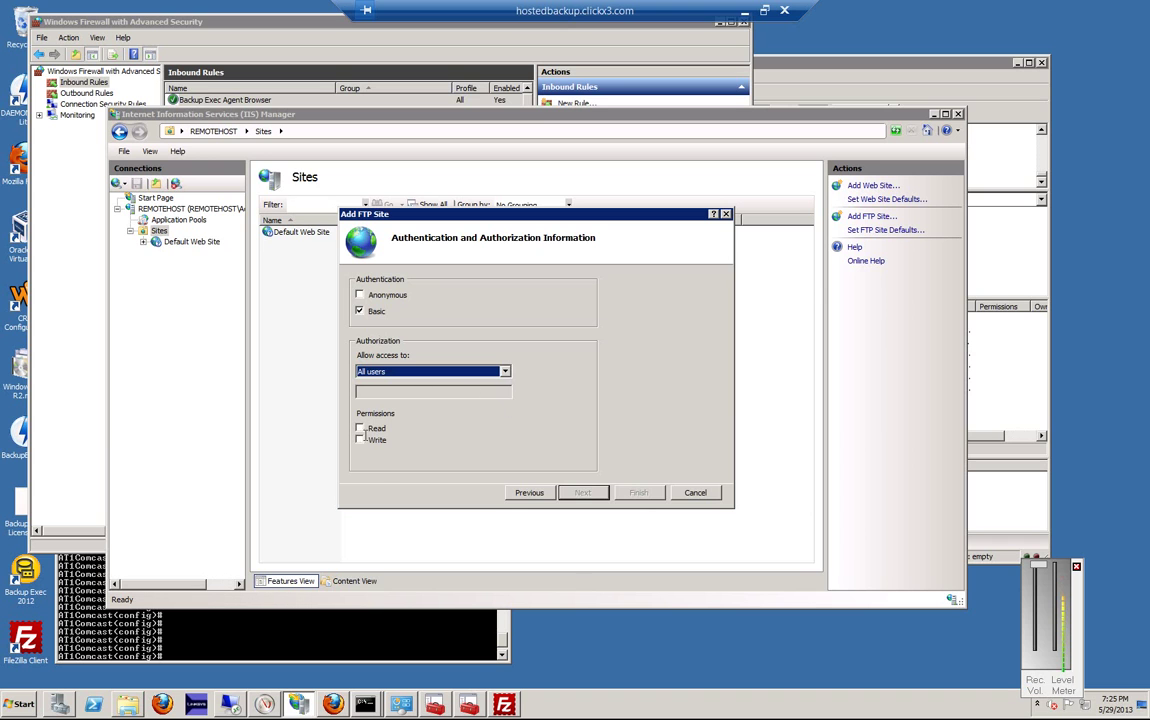
pyautogui.click(376, 429)
pyautogui.click(376, 440)
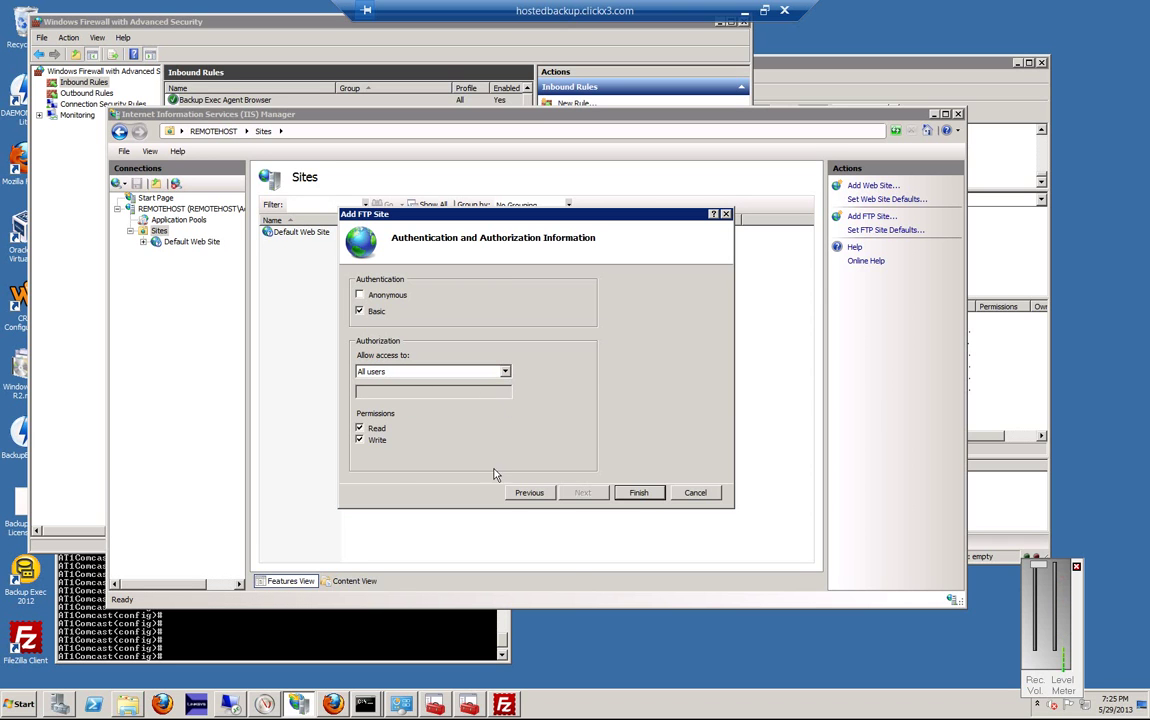
pyautogui.click(637, 493)
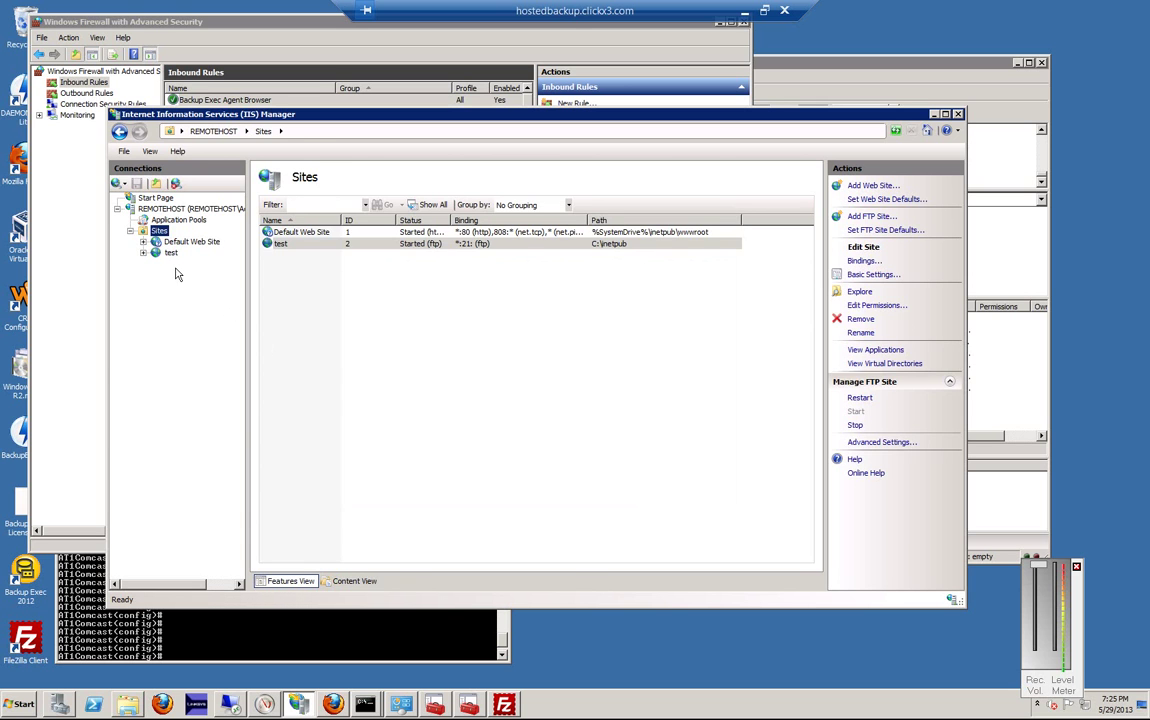
# Step: Open the test site's folder security and review the Administrators and Users group permissions
pyautogui.click(171, 253)
pyautogui.rightClick(170, 262)
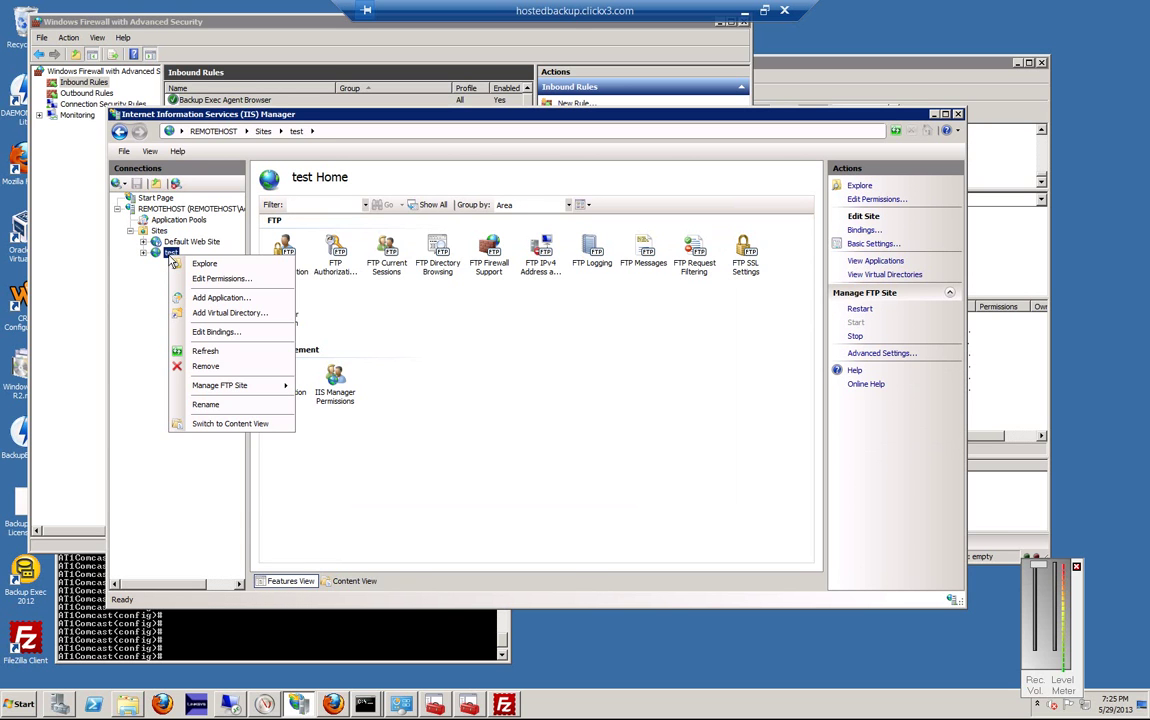
pyautogui.click(187, 281)
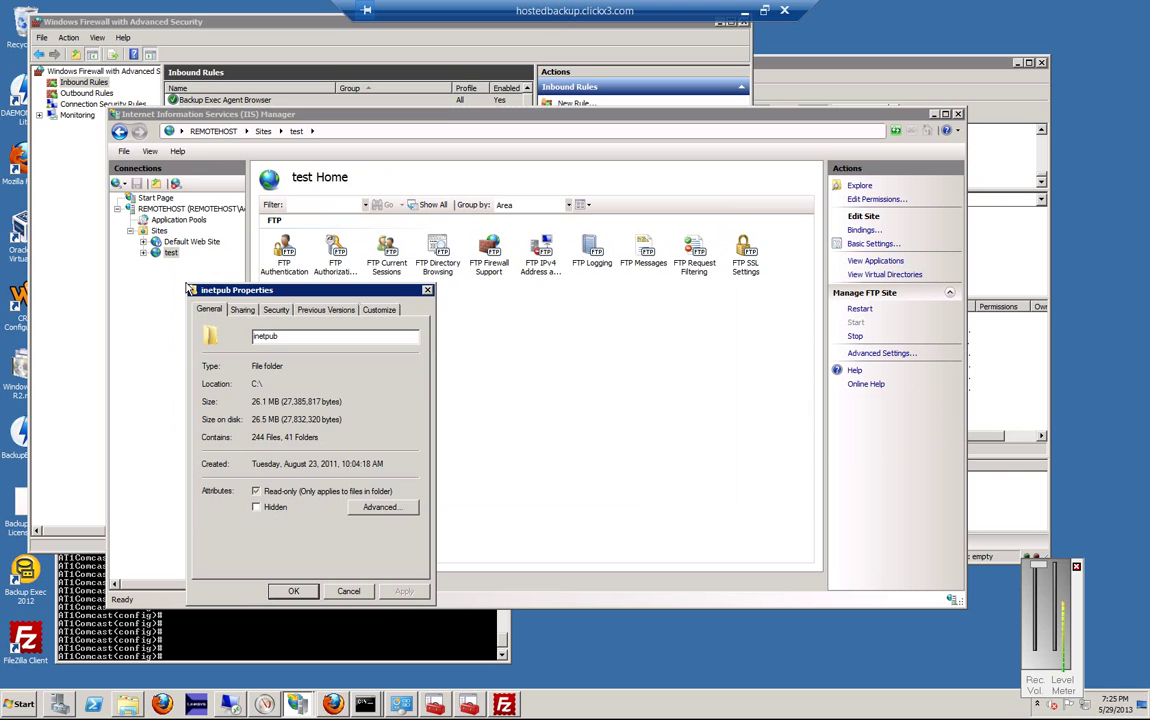
pyautogui.click(276, 309)
pyautogui.click(300, 386)
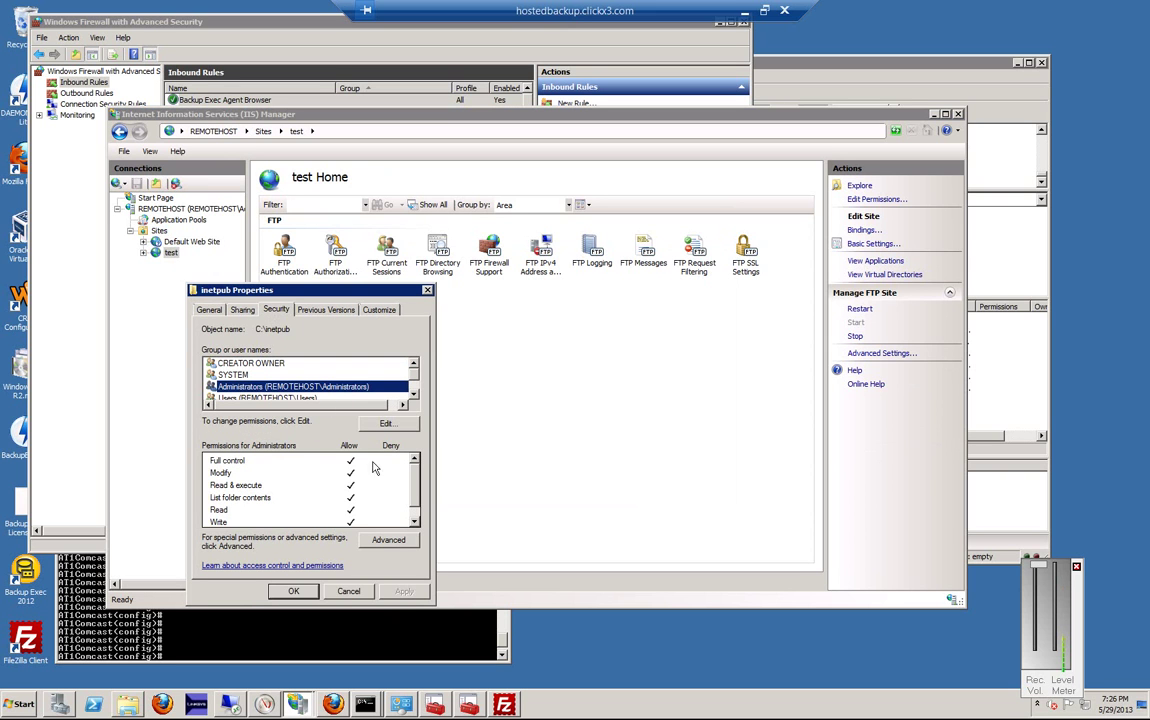
pyautogui.scroll(-1, 413, 396)
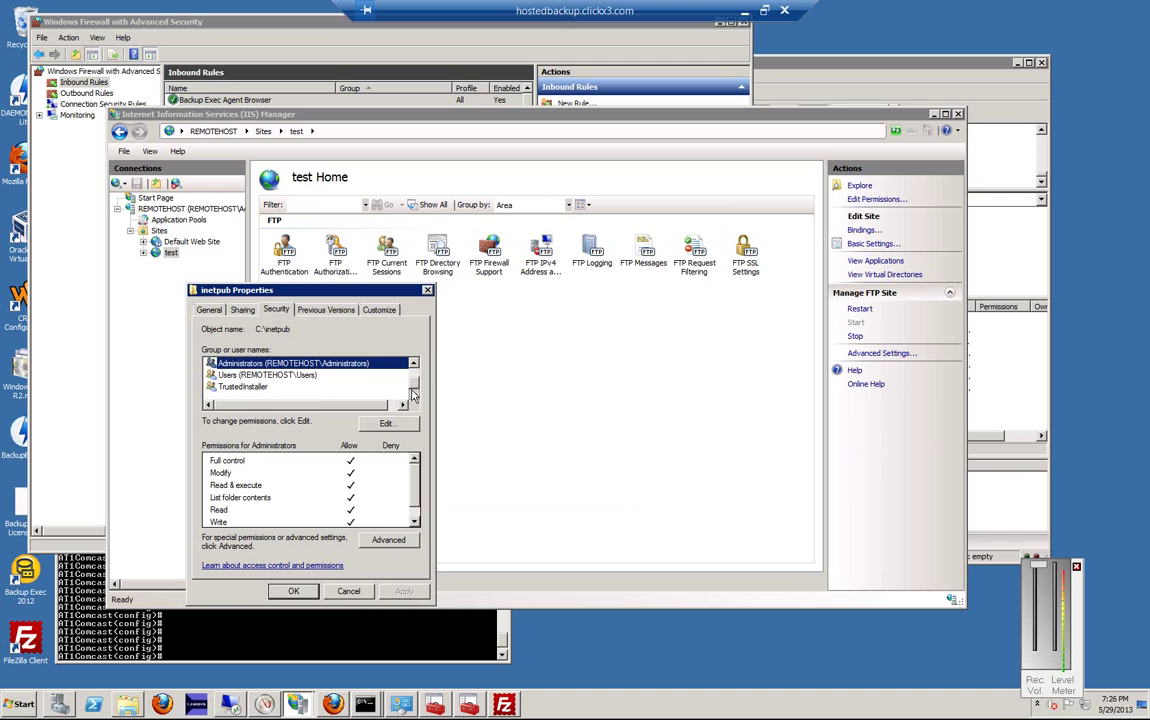
pyautogui.click(285, 375)
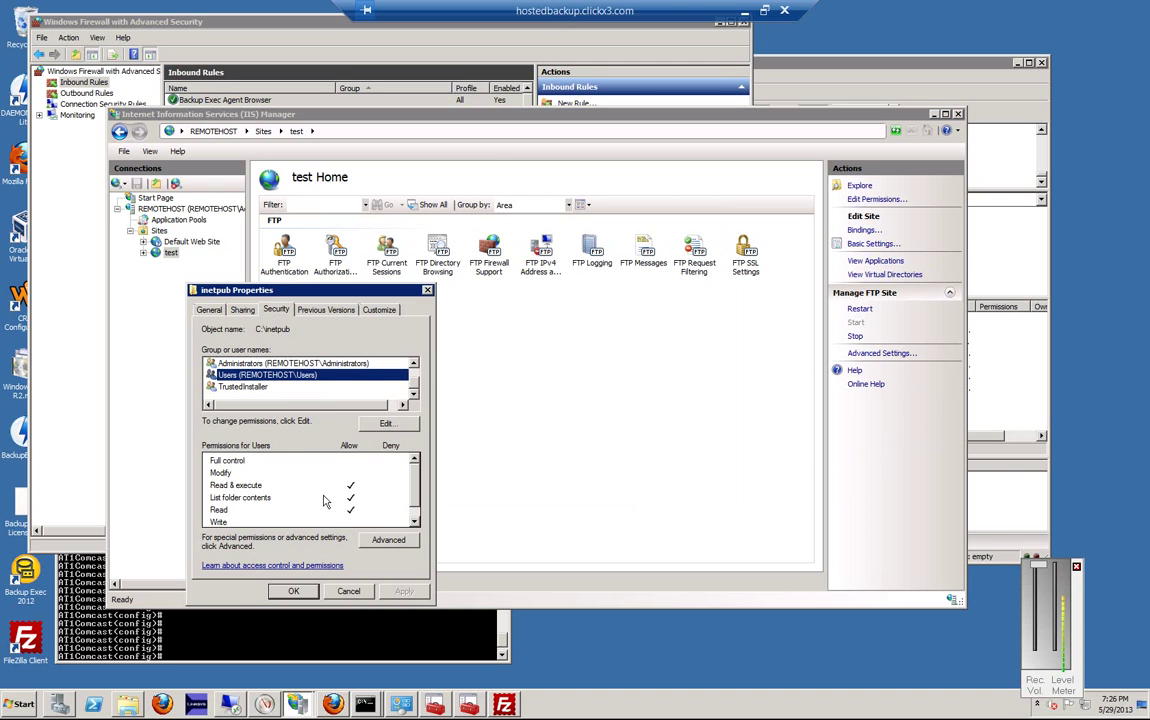
# Step: Grant the Users group Full control on C:\inetpub, continuing past the access-denied error
pyautogui.click(383, 423)
pyautogui.click(314, 445)
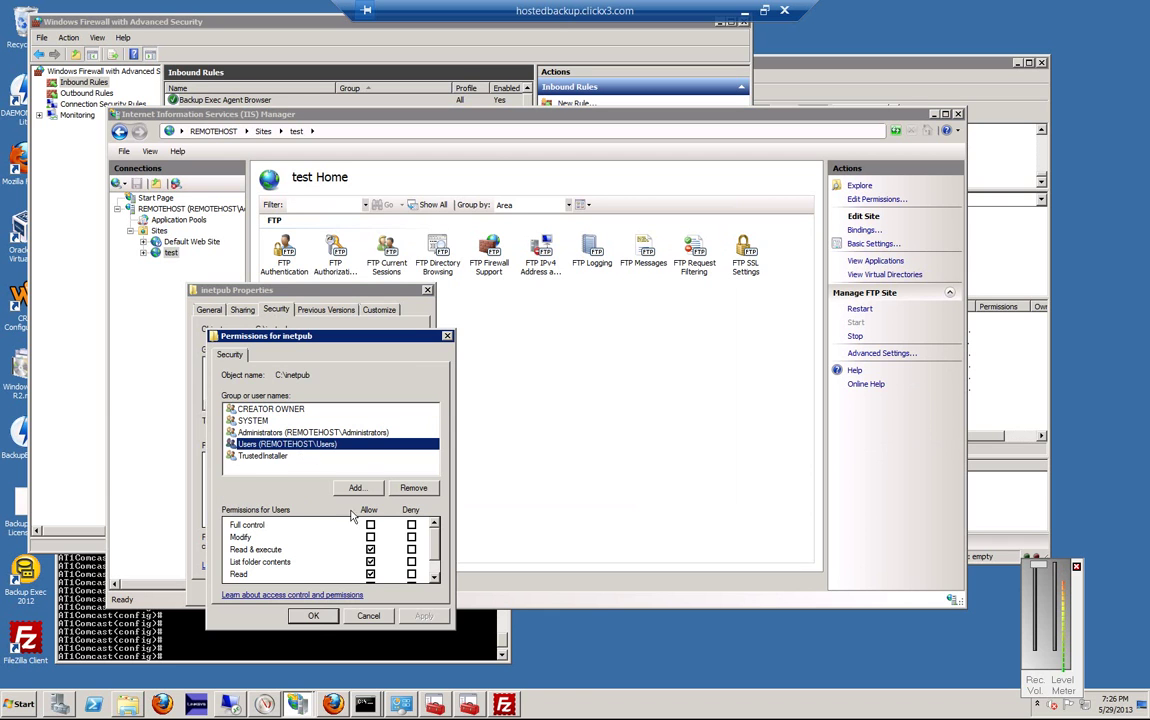
pyautogui.click(370, 524)
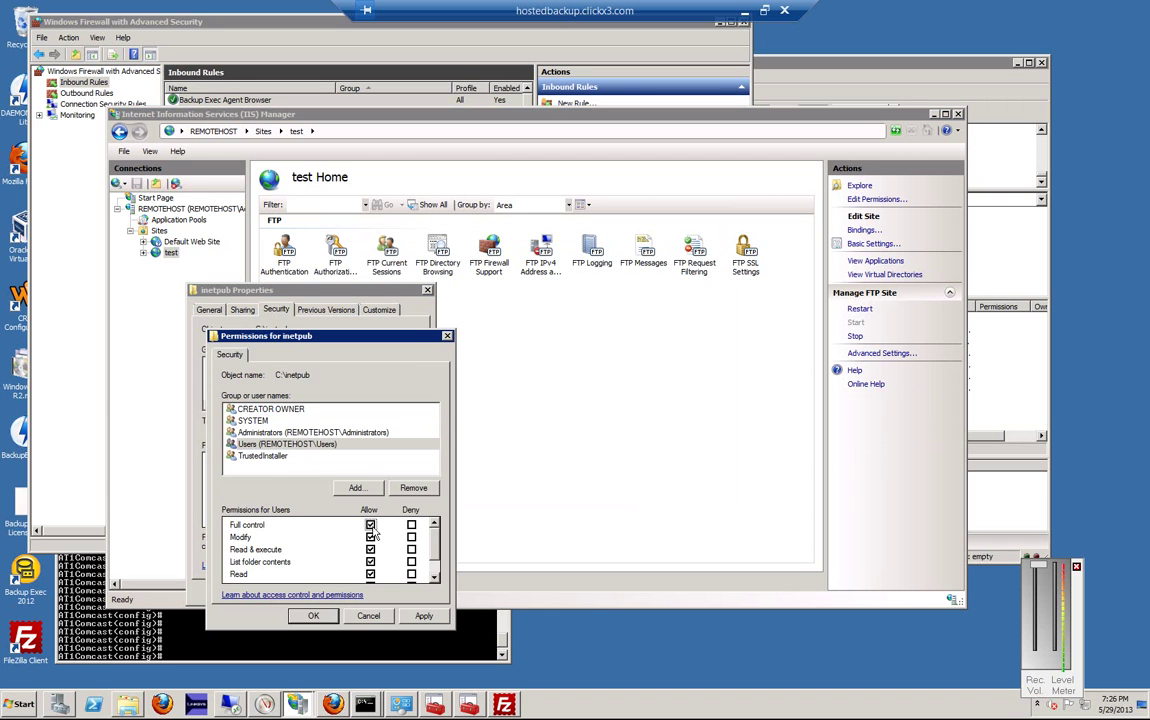
pyautogui.click(313, 616)
pyautogui.click(612, 411)
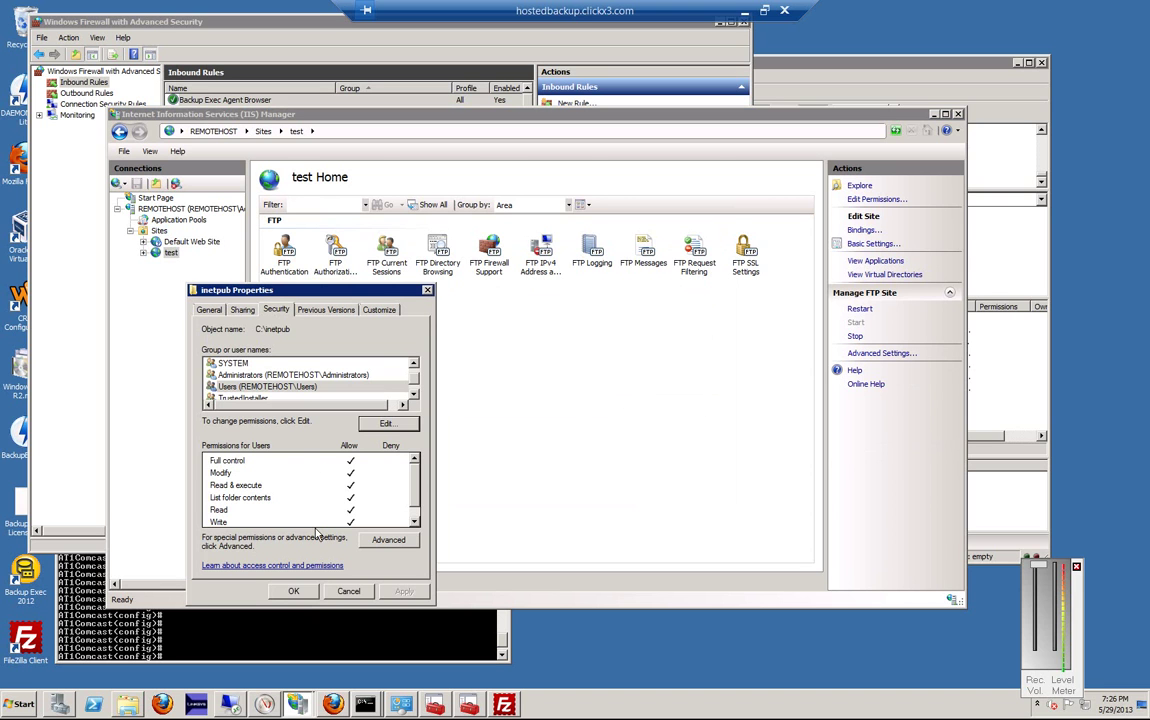
pyautogui.click(303, 590)
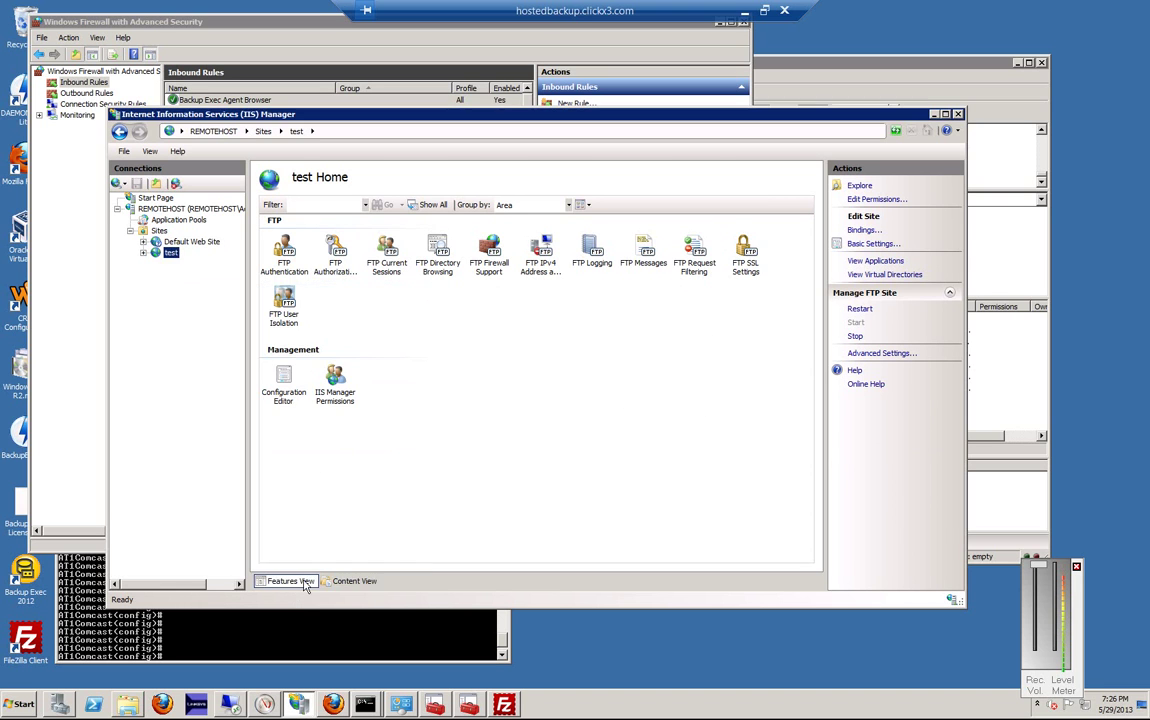
# Step: Verify in Explorer that Users has Full control on C:\inetpub, then close the folder window
pyautogui.click(127, 704)
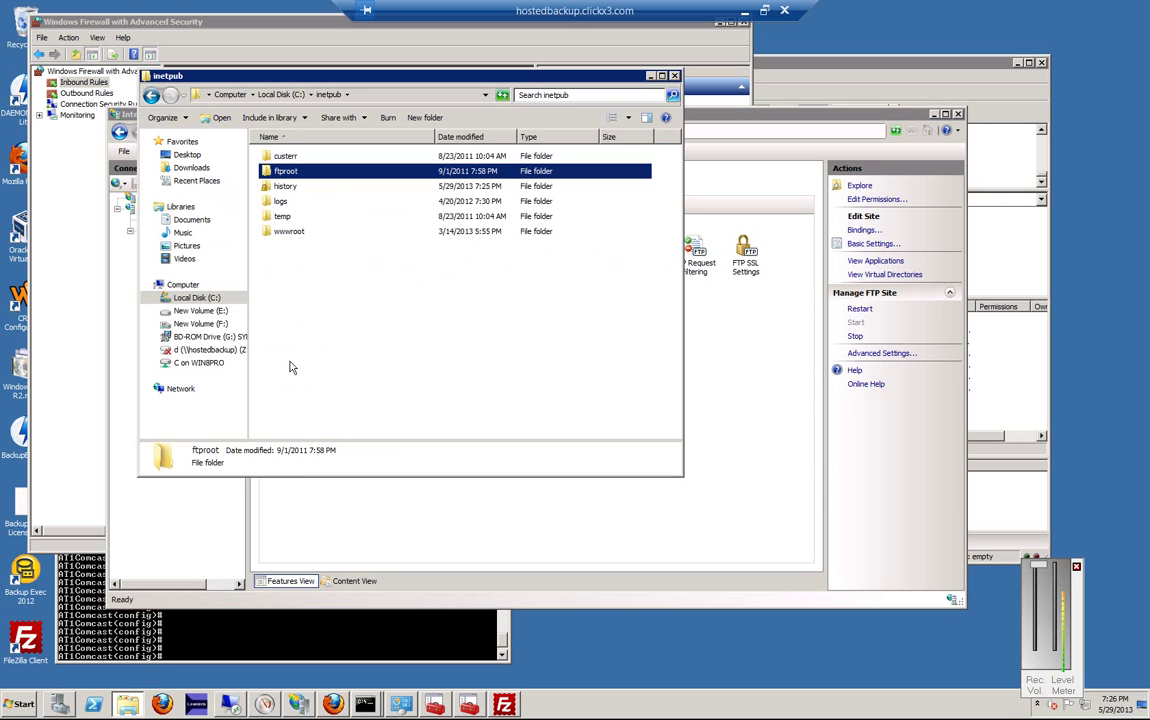
pyautogui.click(280, 94)
pyautogui.rightClick(302, 188)
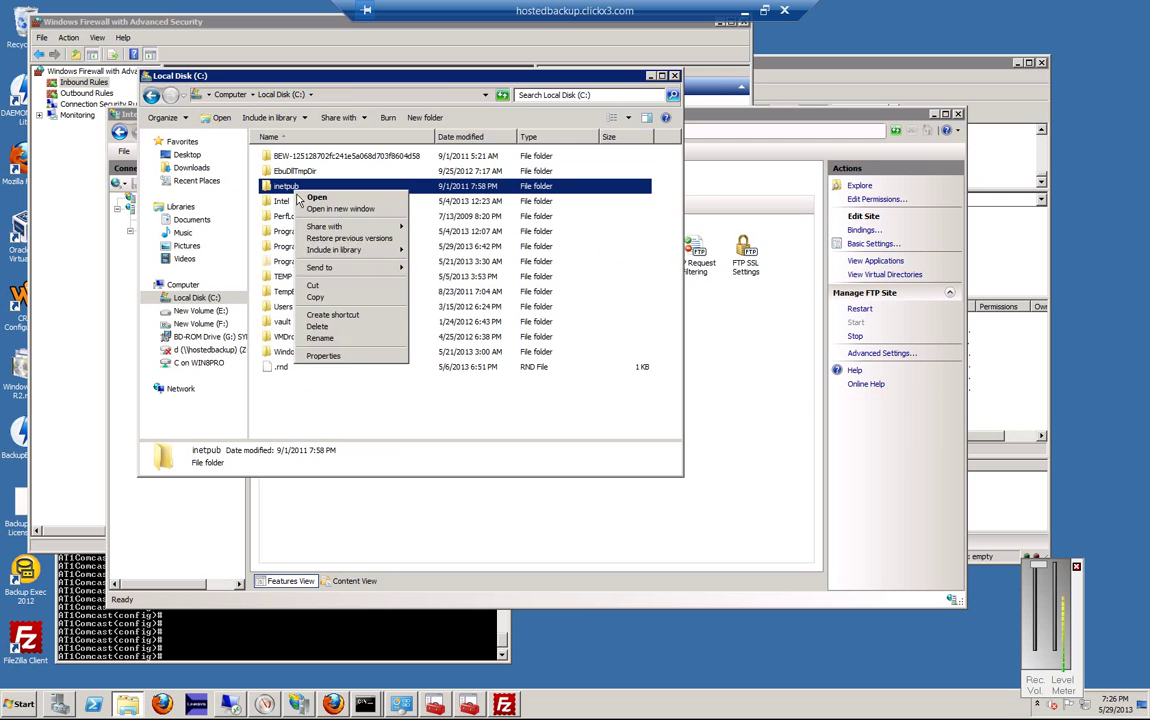
pyautogui.click(323, 357)
pyautogui.click(384, 217)
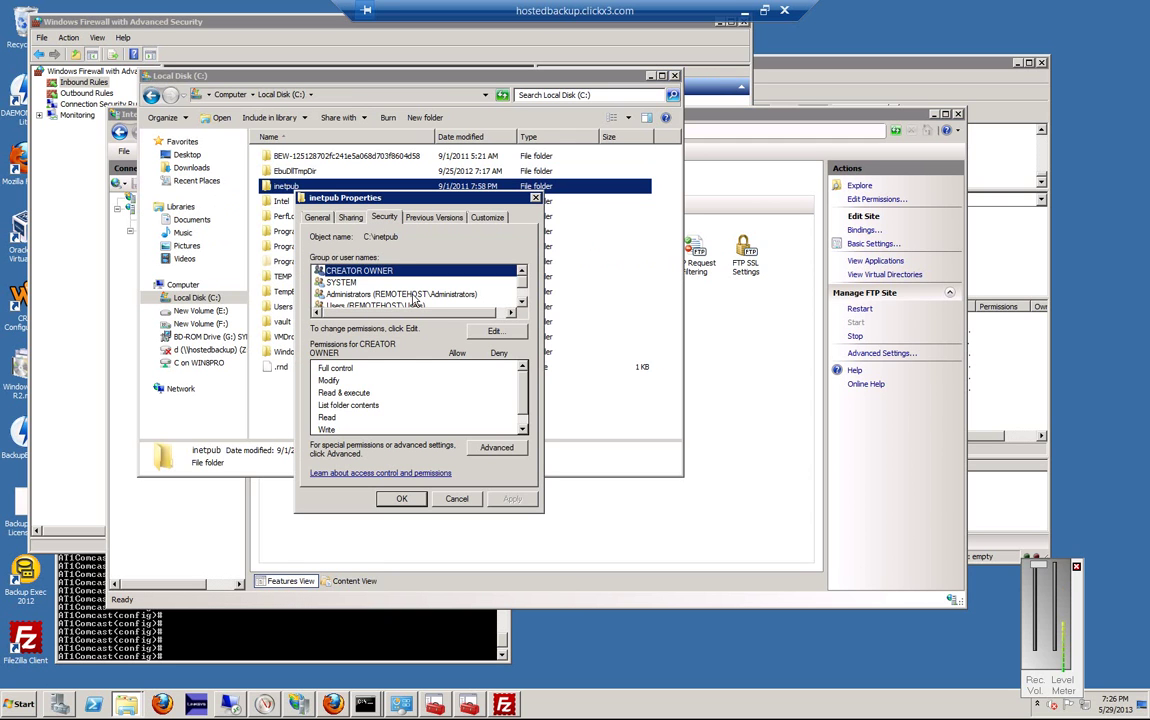
pyautogui.press('Down')
pyautogui.press('Down')
pyautogui.press('Down')
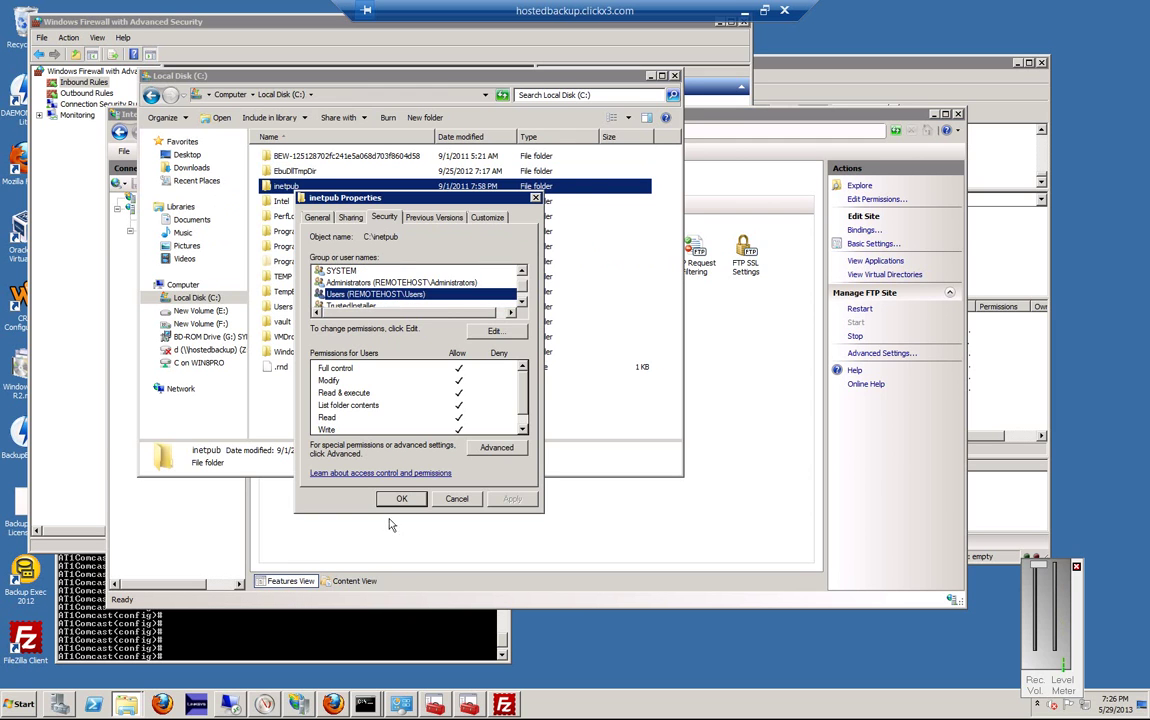
pyautogui.click(458, 500)
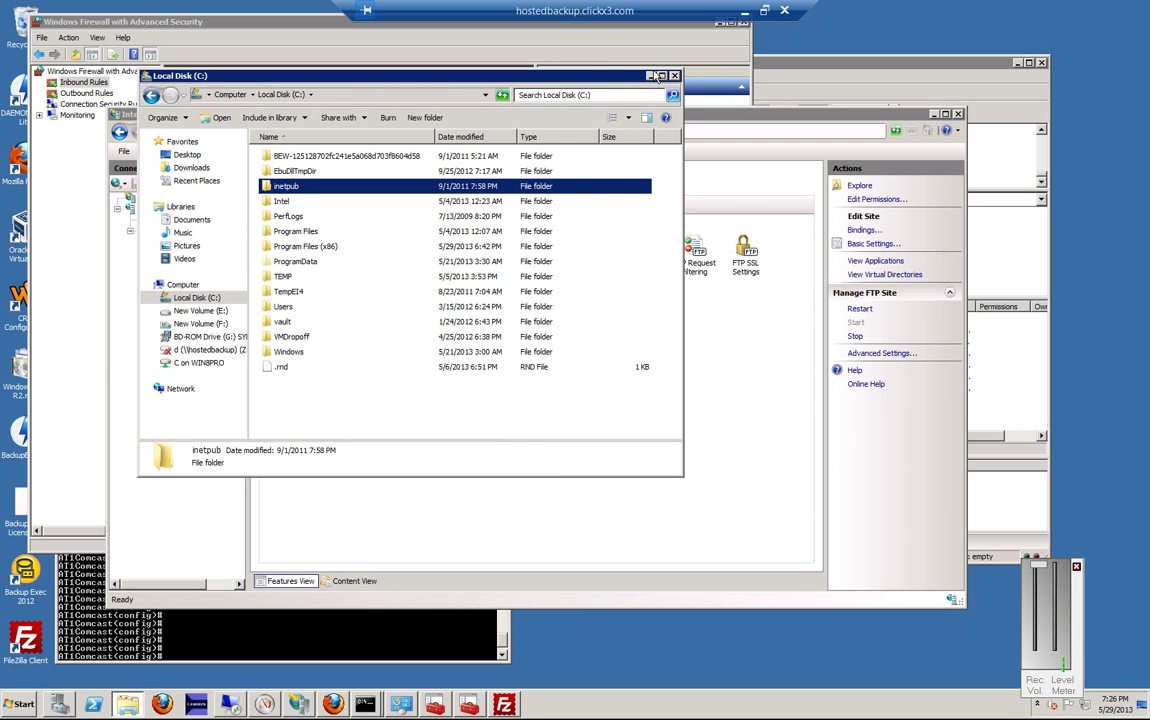
pyautogui.hotkey('alt', 'F4')
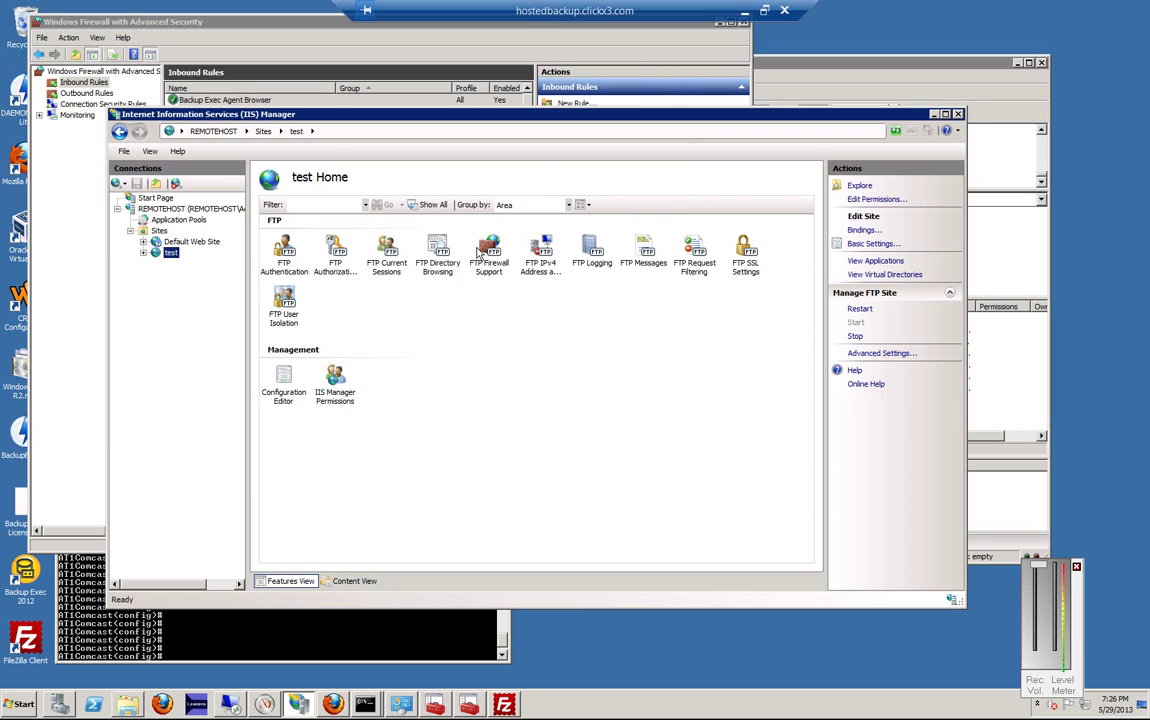
# Step: Check REMOTEHOST's server-level FTP Authentication Basic Authentication entry, then return to the server home page
pyautogui.click(143, 252)
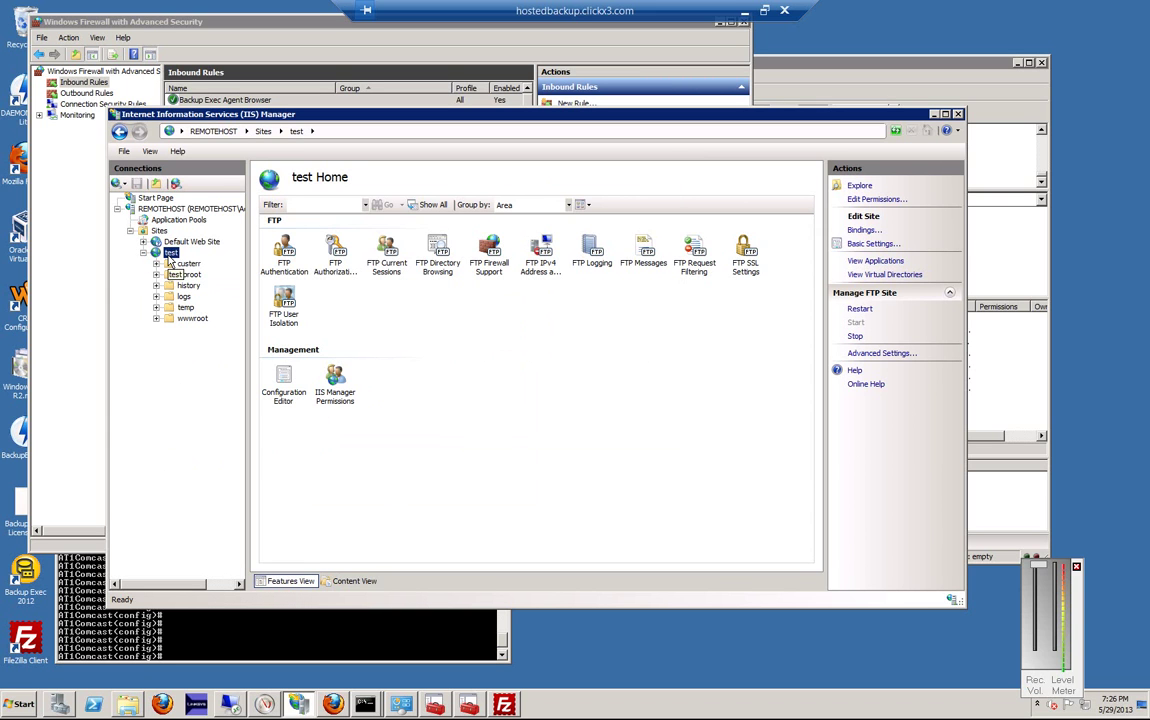
pyautogui.click(192, 209)
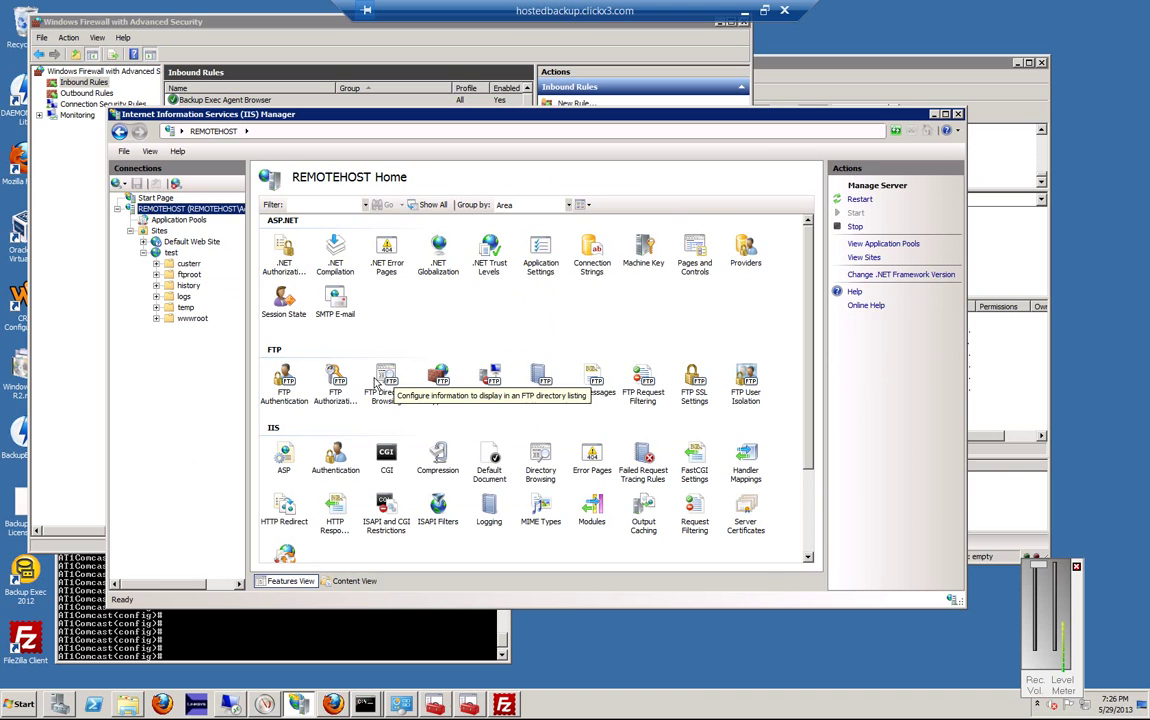
pyautogui.doubleClick(285, 382)
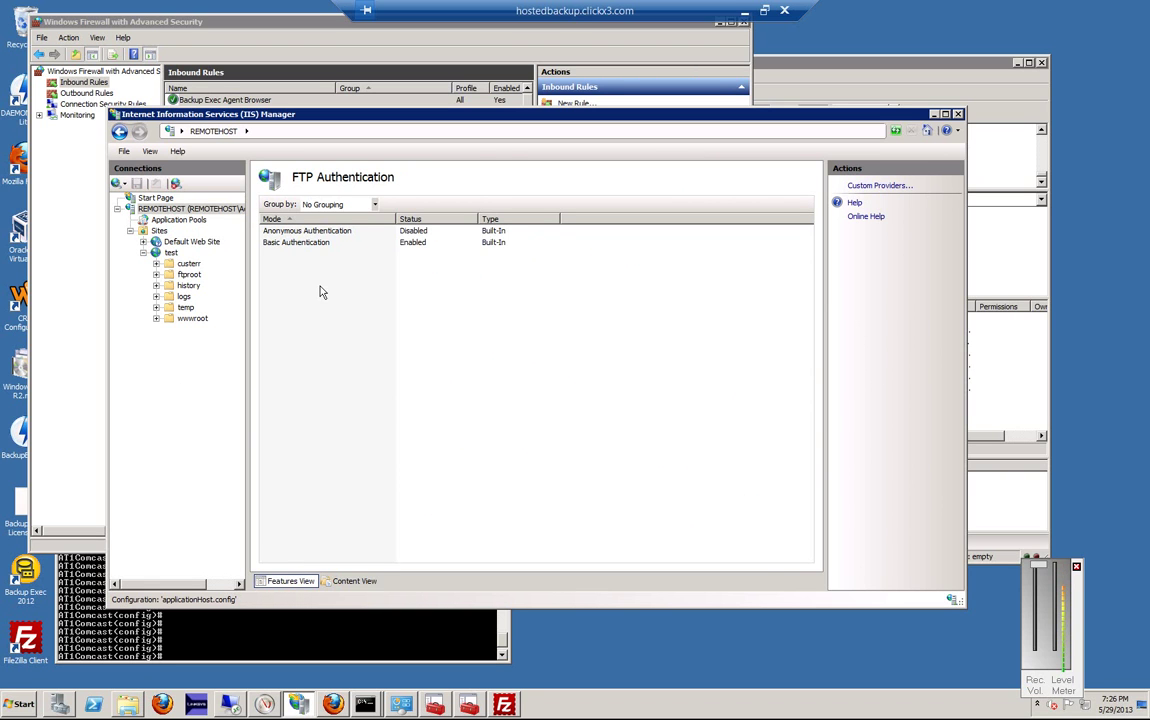
pyautogui.click(305, 246)
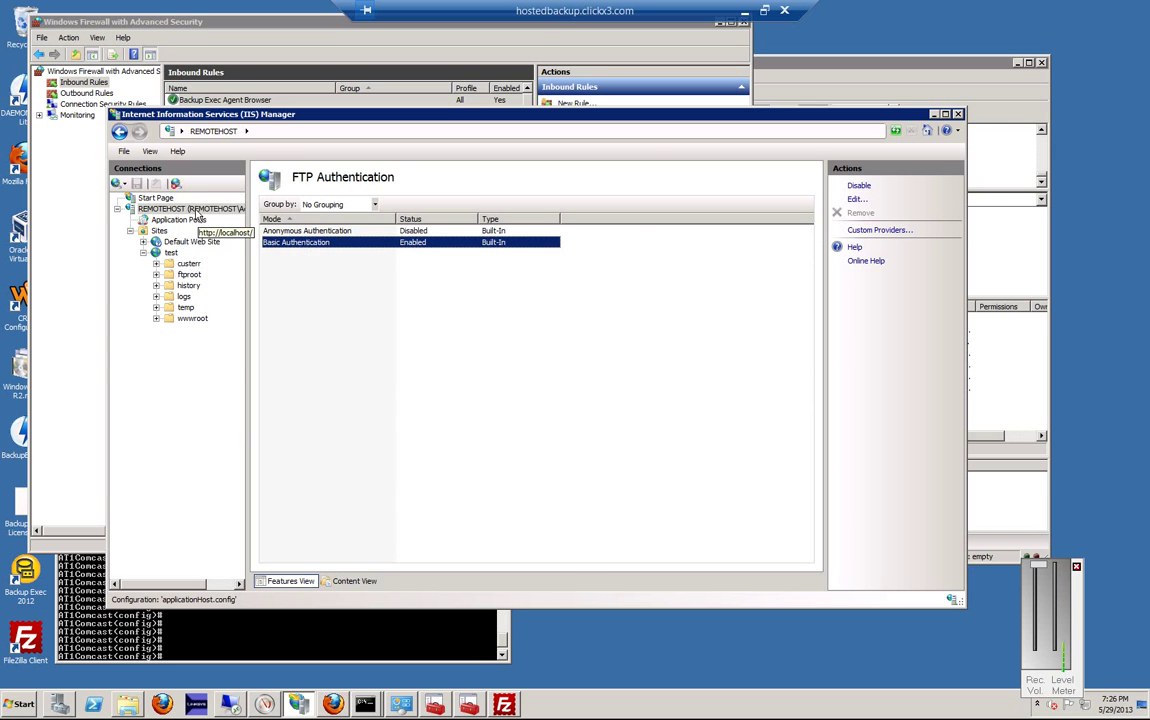
pyautogui.doubleClick(199, 210)
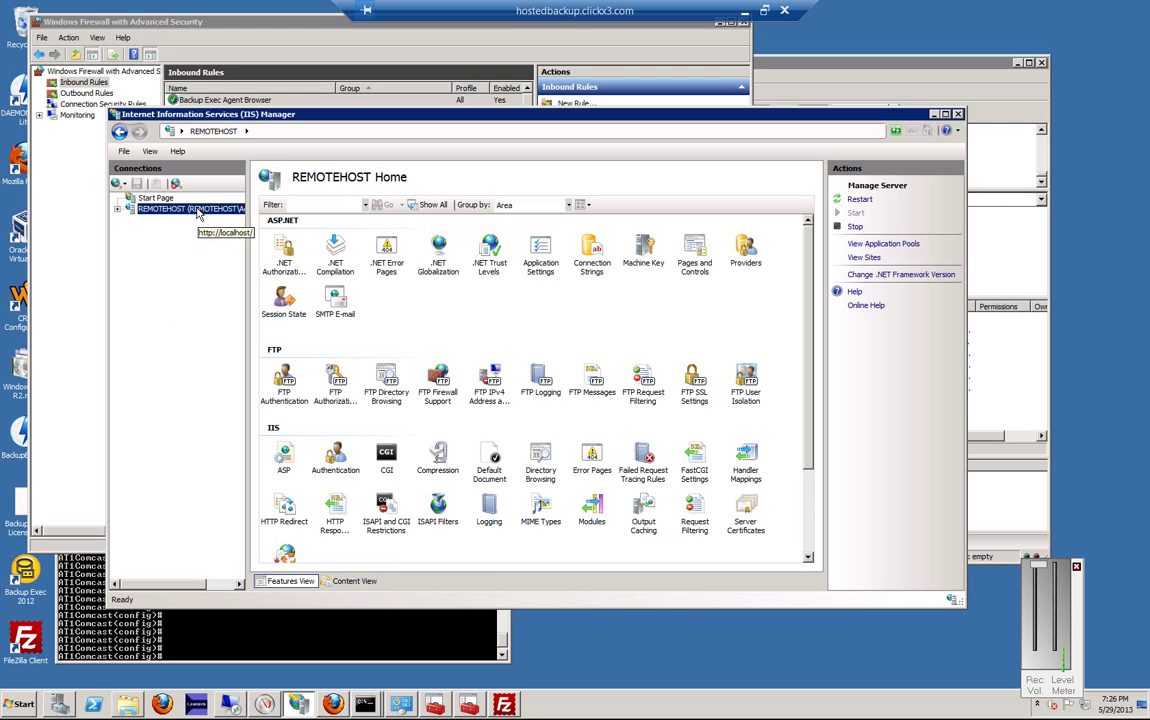
# Step: Remove the server-level Allow rule granting All Users Read, Write and confirm the deletion
pyautogui.doubleClick(337, 382)
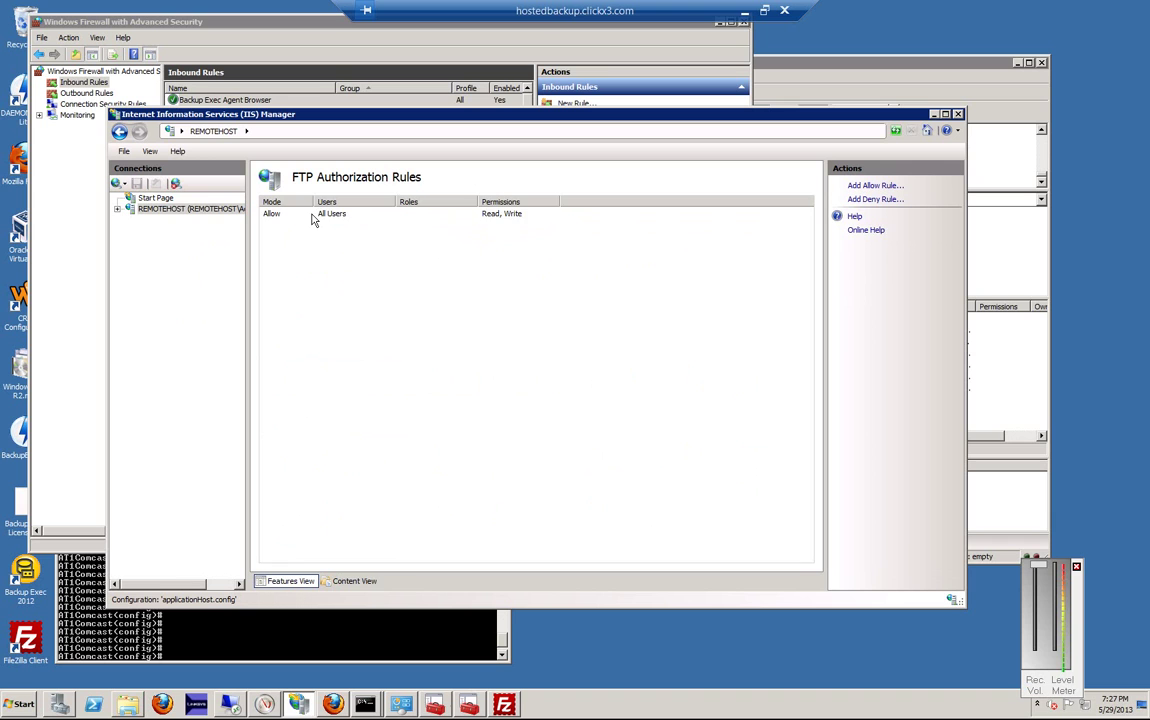
pyautogui.click(313, 218)
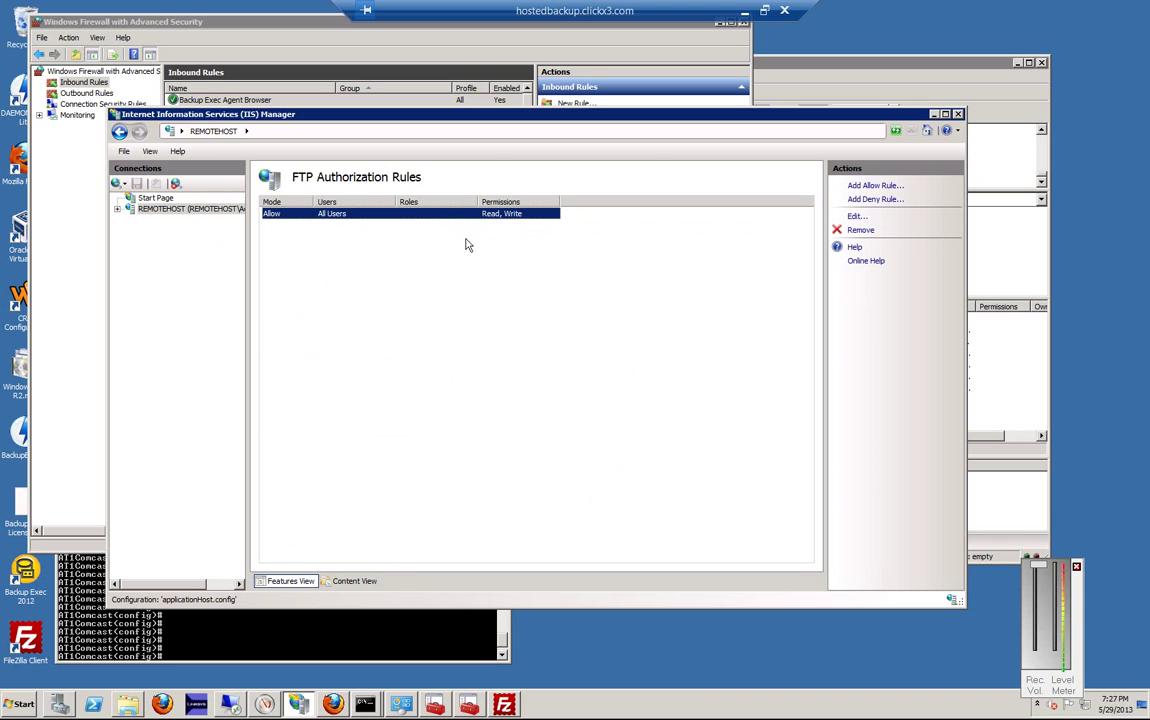
pyautogui.click(860, 231)
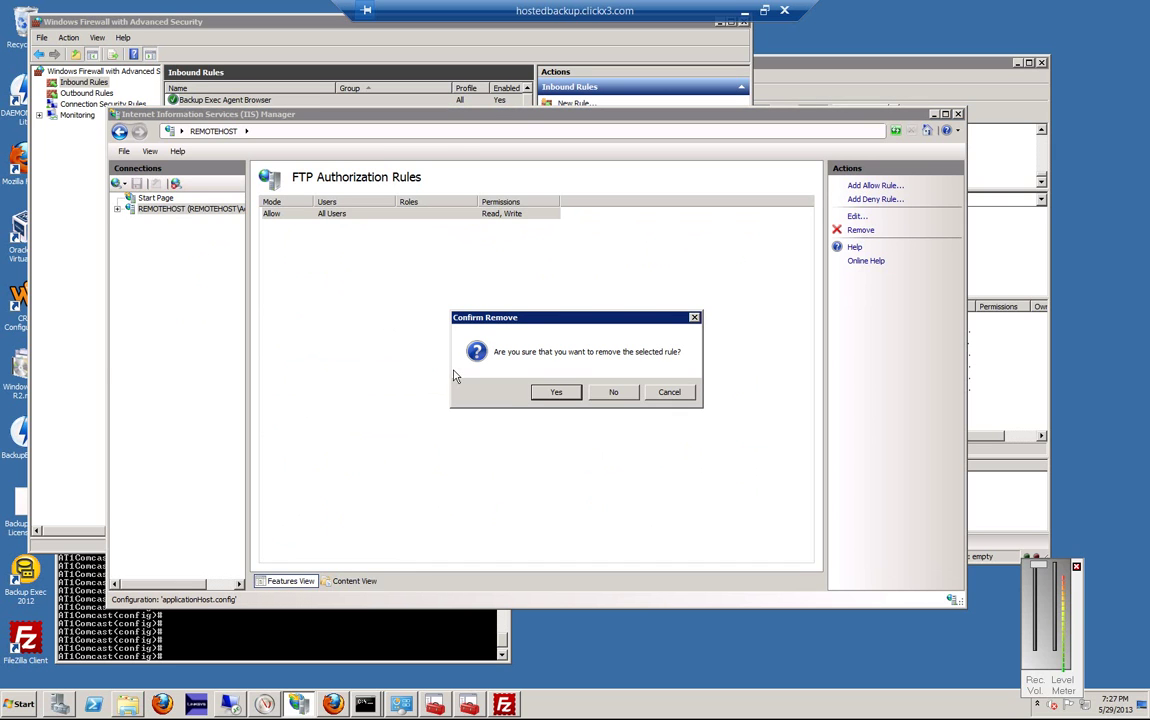
pyautogui.click(553, 393)
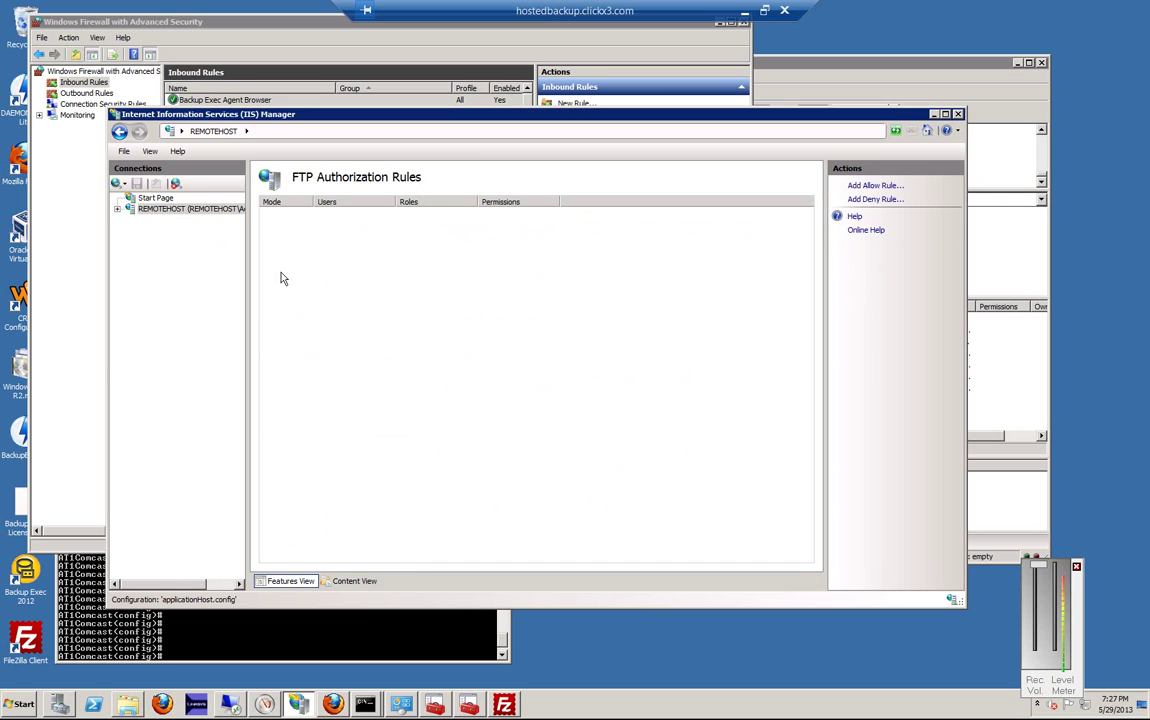
pyautogui.click(118, 209)
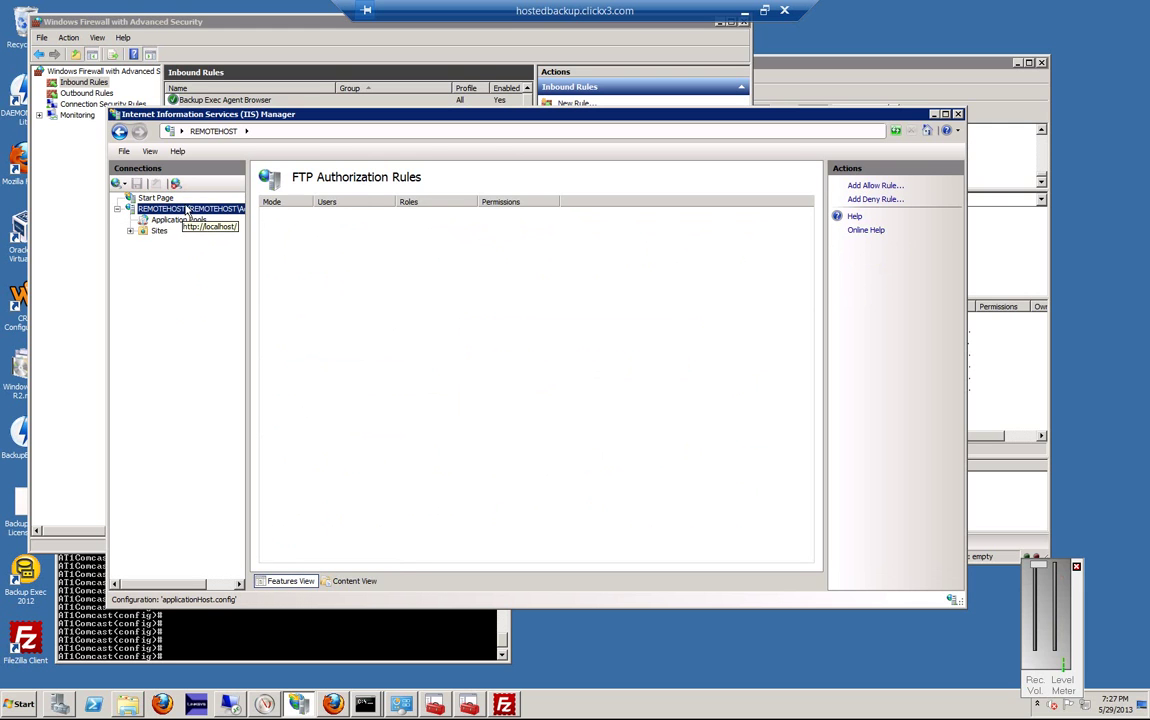
pyautogui.doubleClick(186, 214)
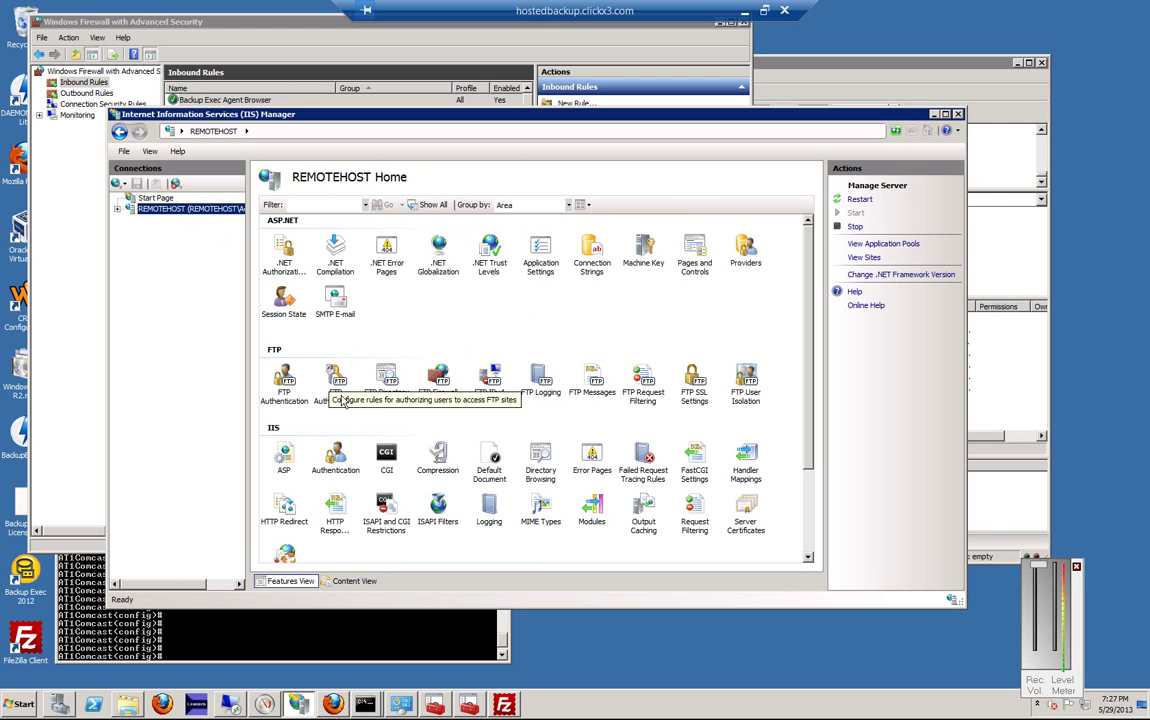
pyautogui.doubleClick(425, 392)
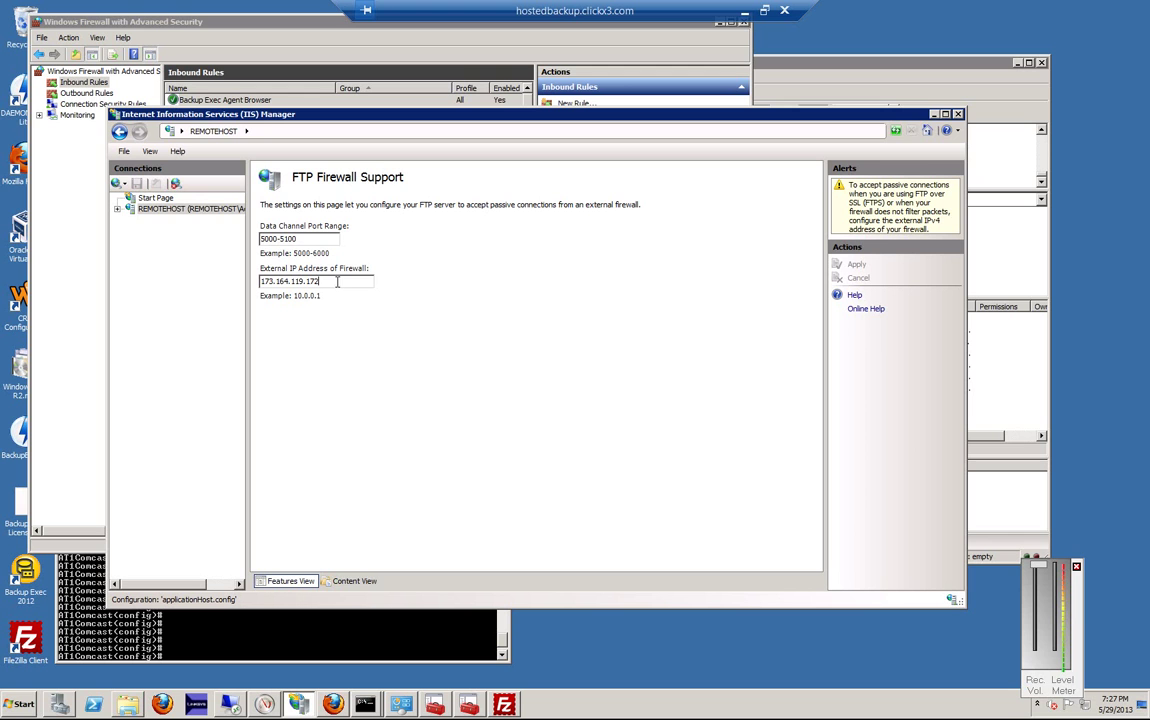
pyautogui.click(145, 209)
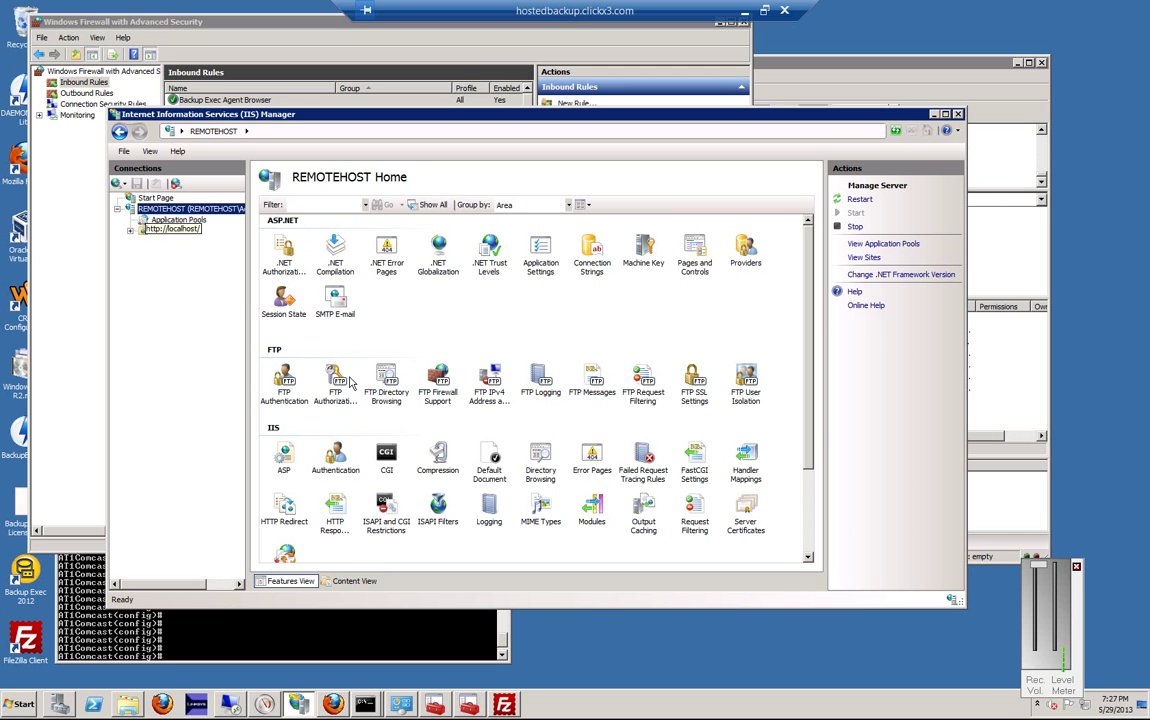
pyautogui.doubleClick(489, 380)
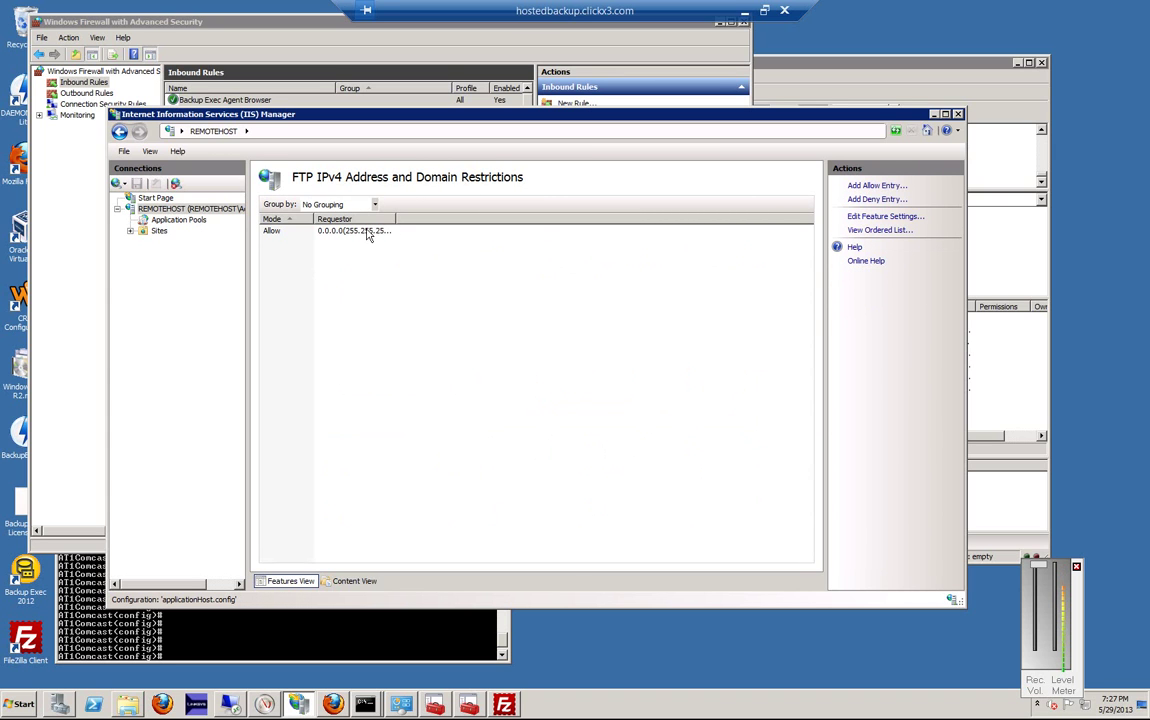
pyautogui.click(368, 232)
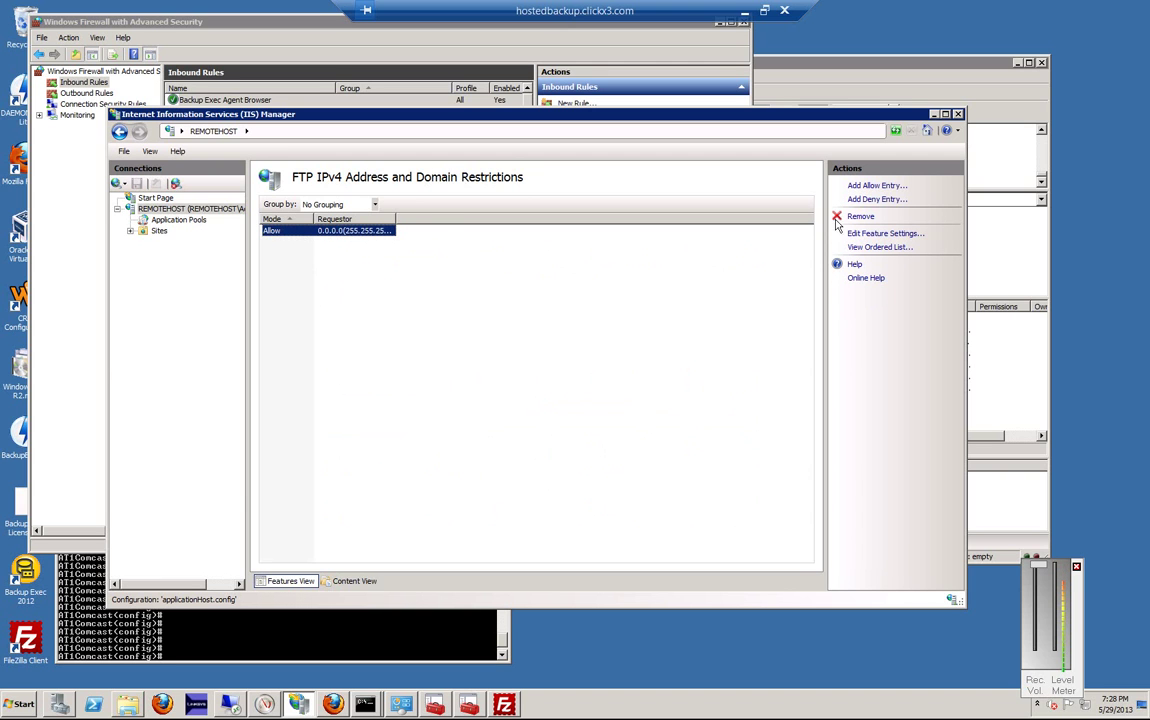
pyautogui.click(868, 185)
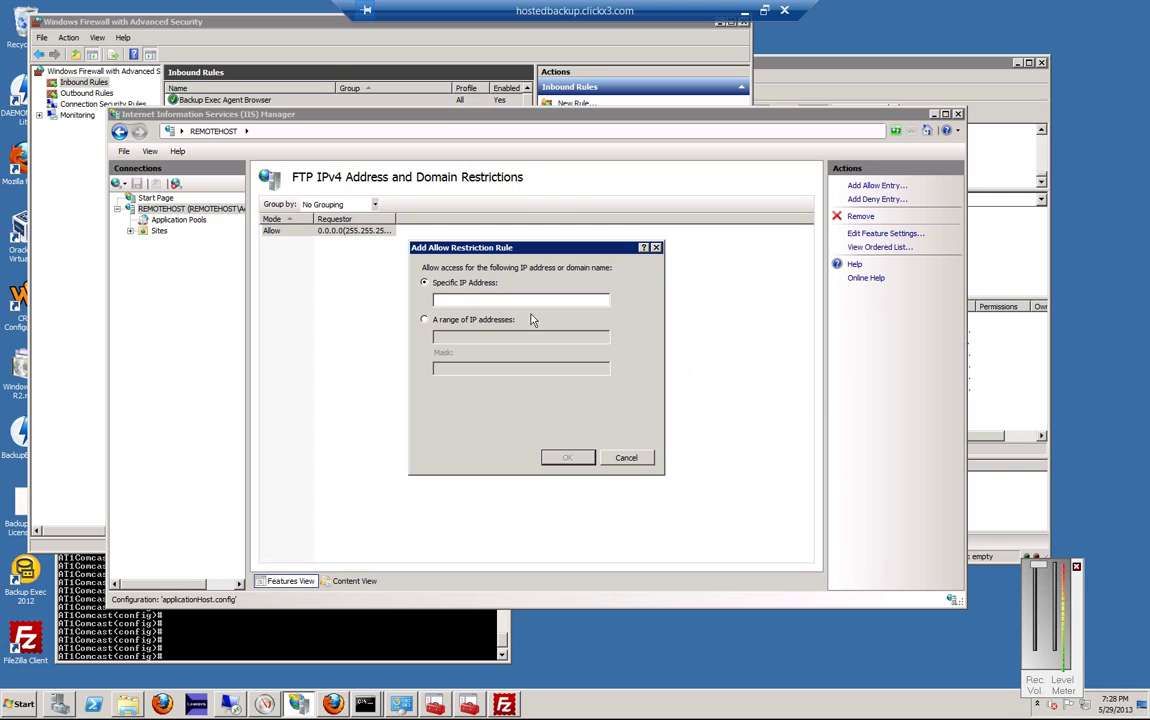
pyautogui.write('0.0.0.0')
pyautogui.click(630, 458)
pyautogui.doubleClick(188, 208)
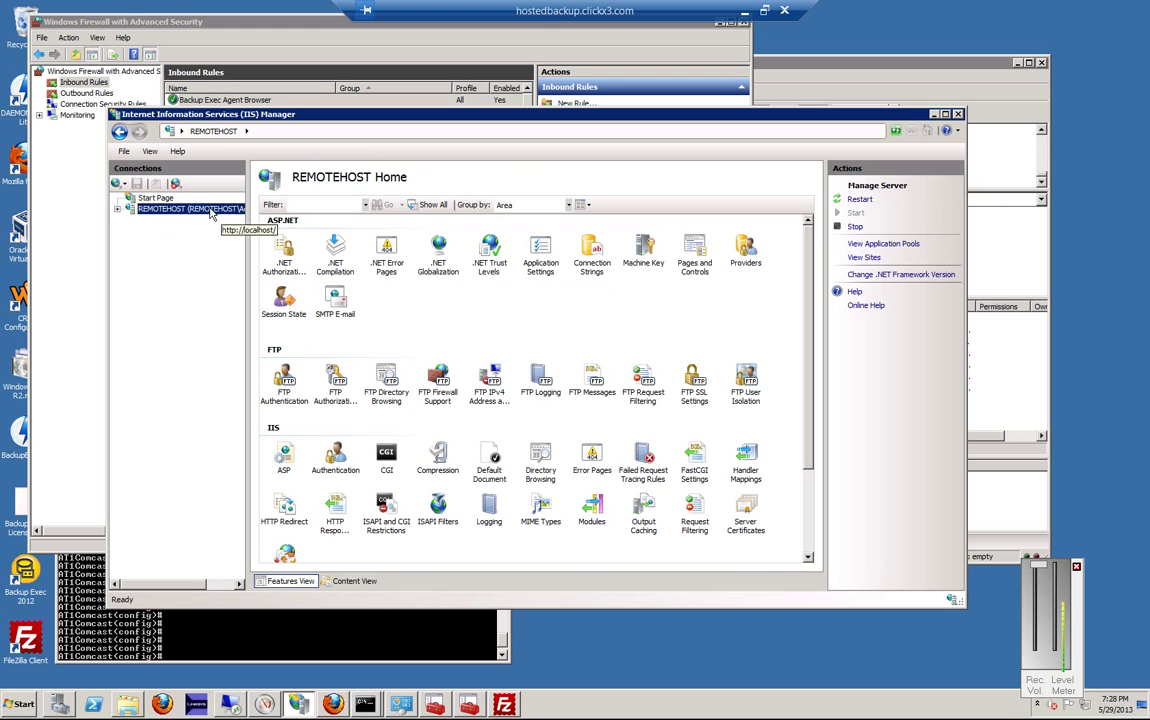
# Step: Check FTP SSL Settings, then confirm the test site's FTP Authentication uses Basic, not Anonymous
pyautogui.doubleClick(695, 390)
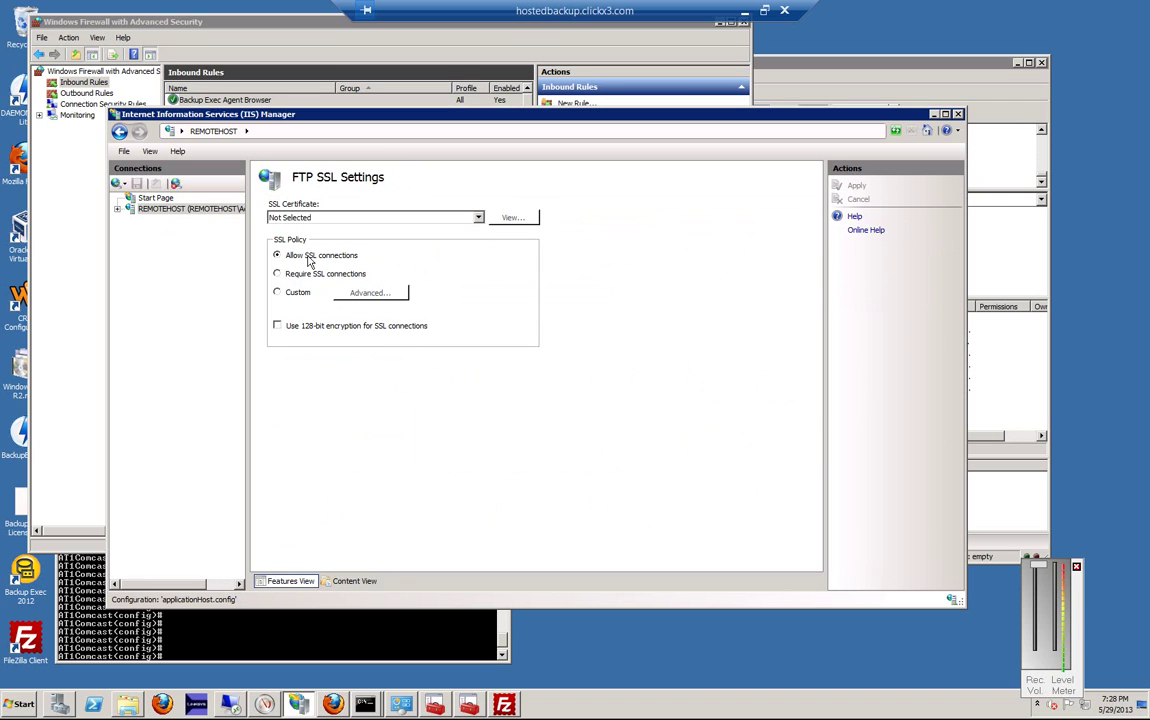
pyautogui.click(117, 209)
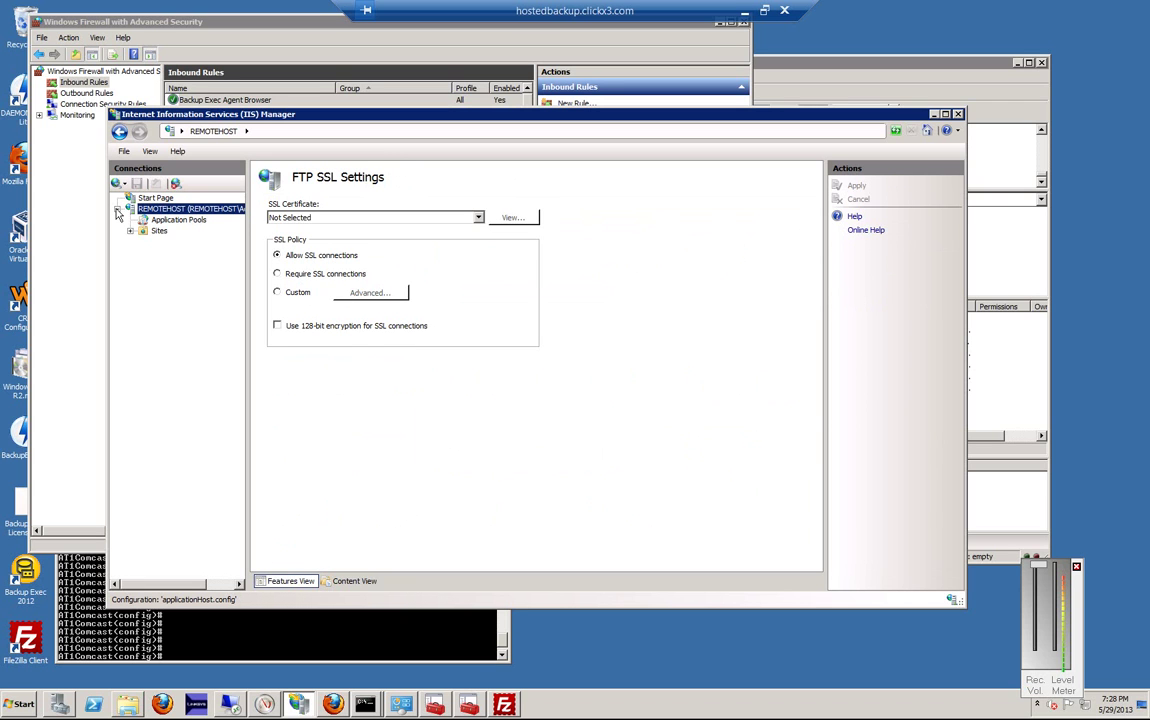
pyautogui.click(130, 231)
pyautogui.click(170, 253)
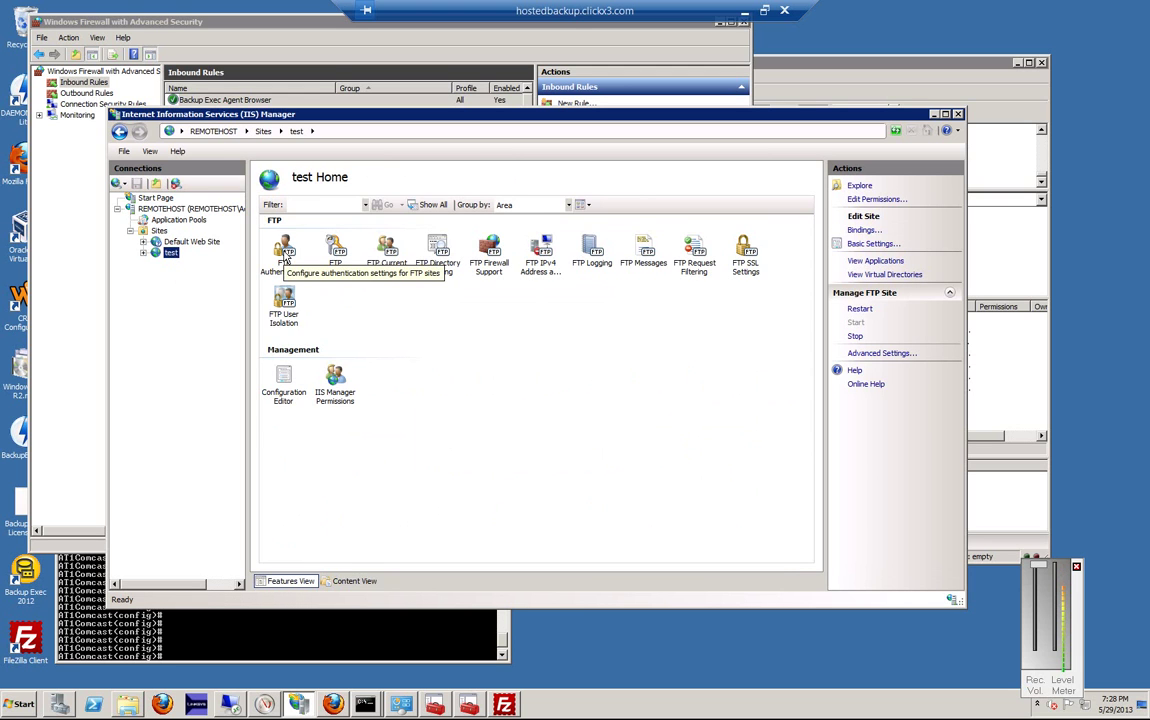
pyautogui.doubleClick(284, 250)
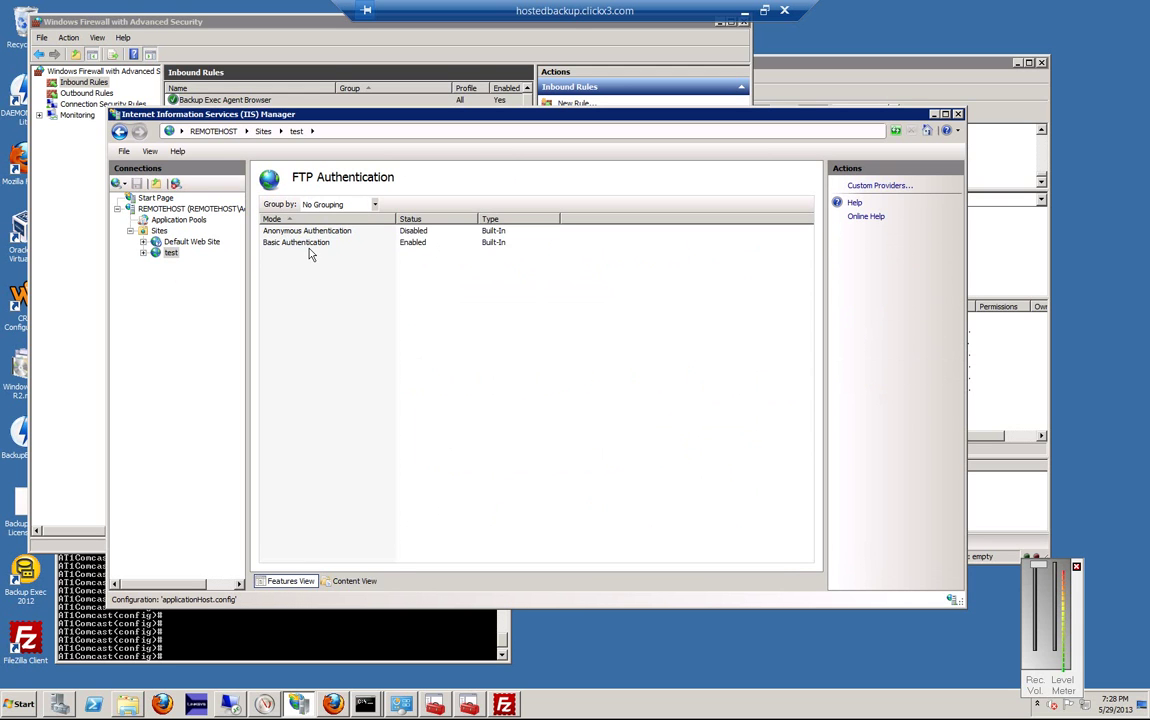
pyautogui.click(308, 246)
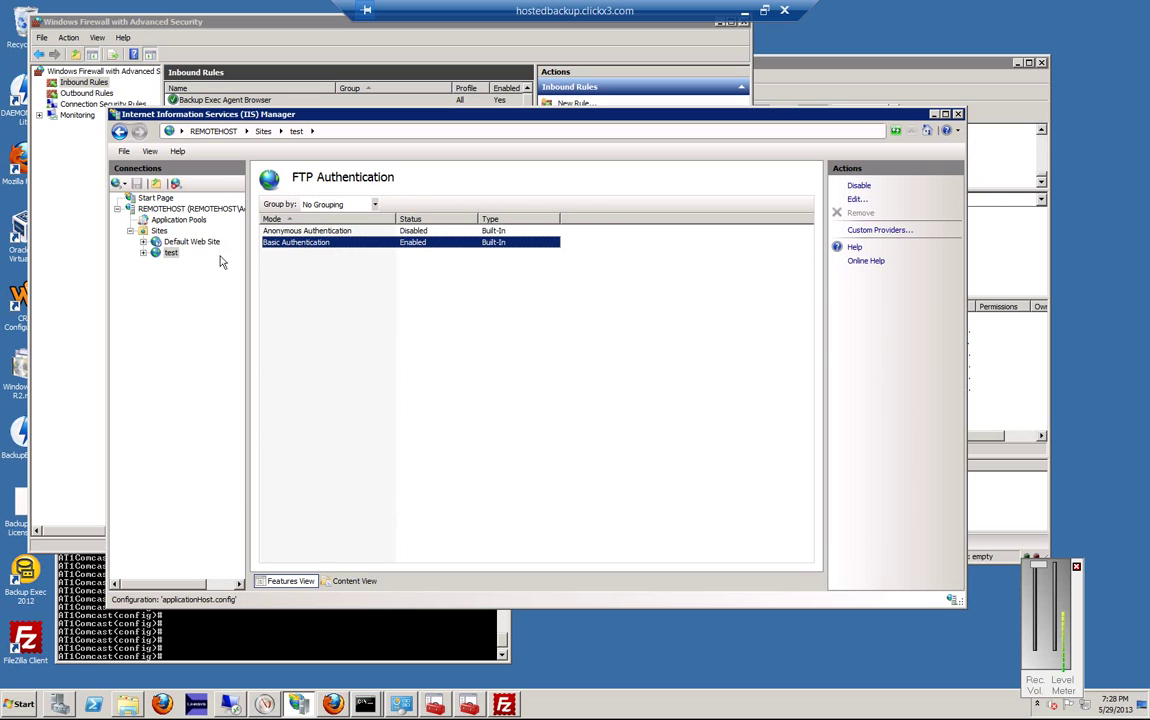
pyautogui.click(171, 253)
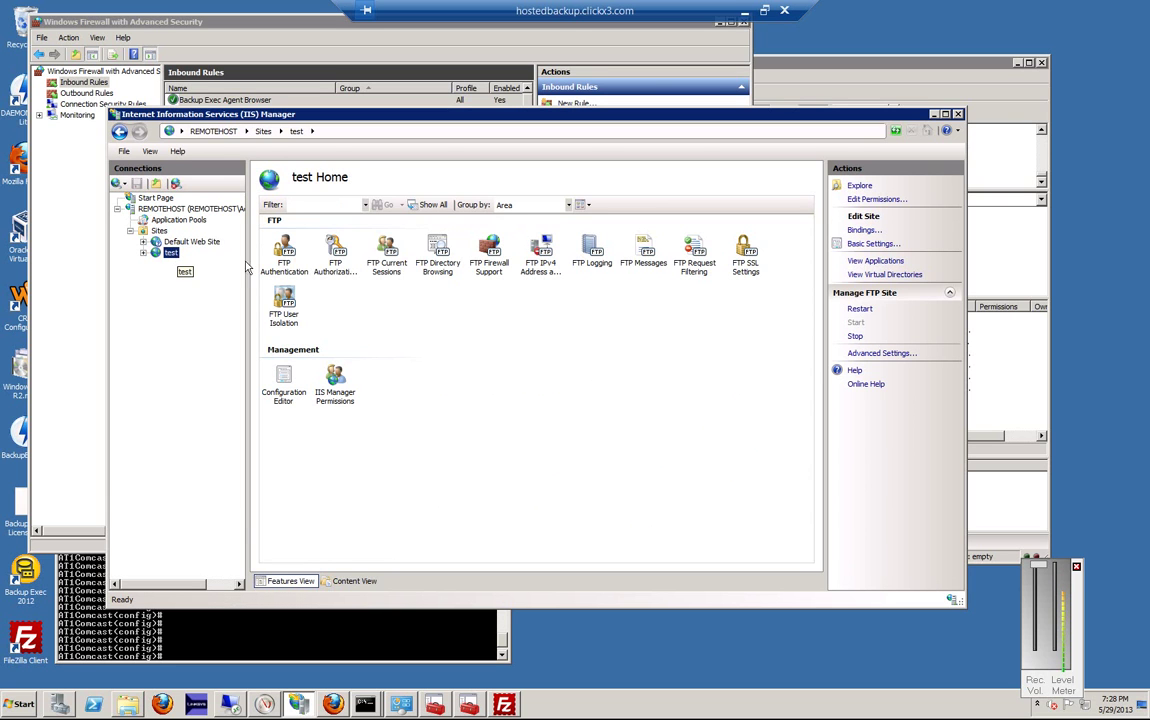
# Step: Add an Allow rule on the test site granting All Users Read and Write permissions
pyautogui.doubleClick(335, 252)
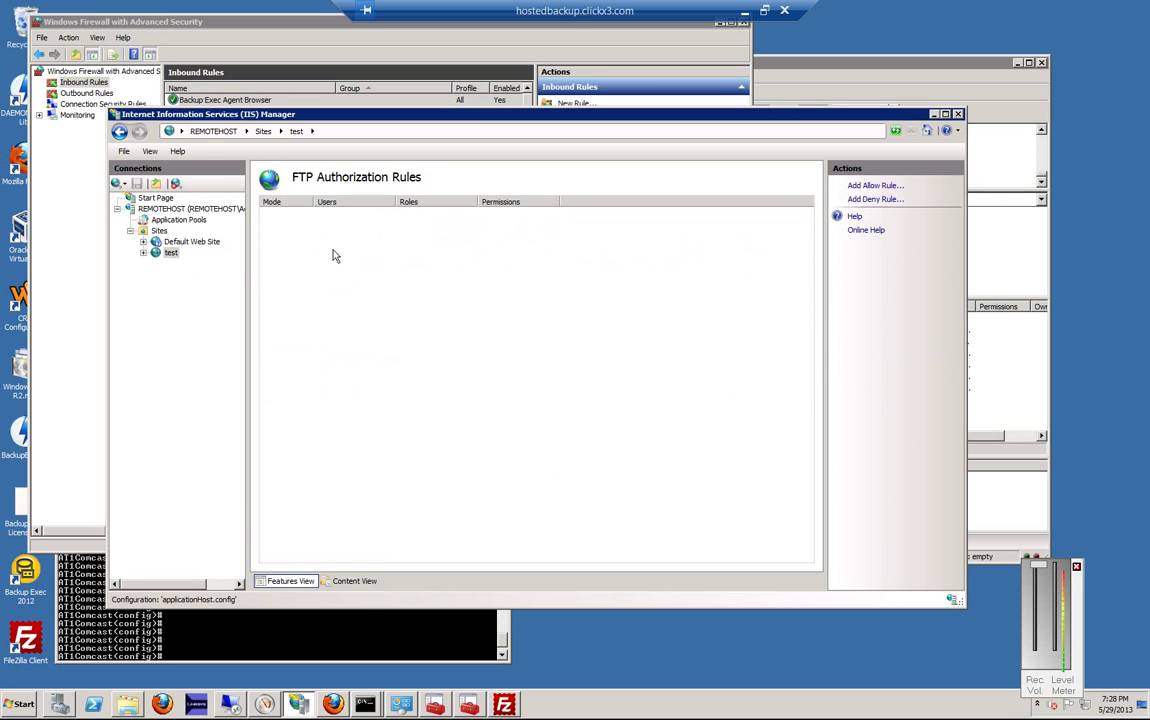
pyautogui.click(860, 187)
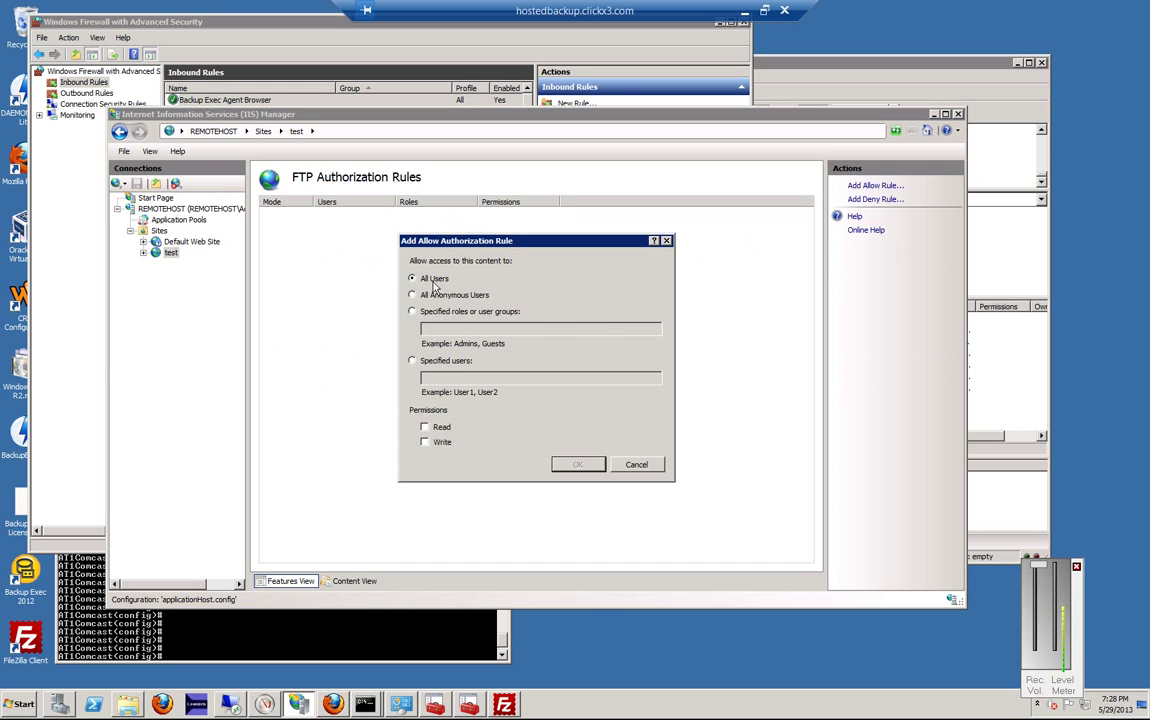
pyautogui.click(426, 427)
pyautogui.click(426, 442)
pyautogui.click(577, 465)
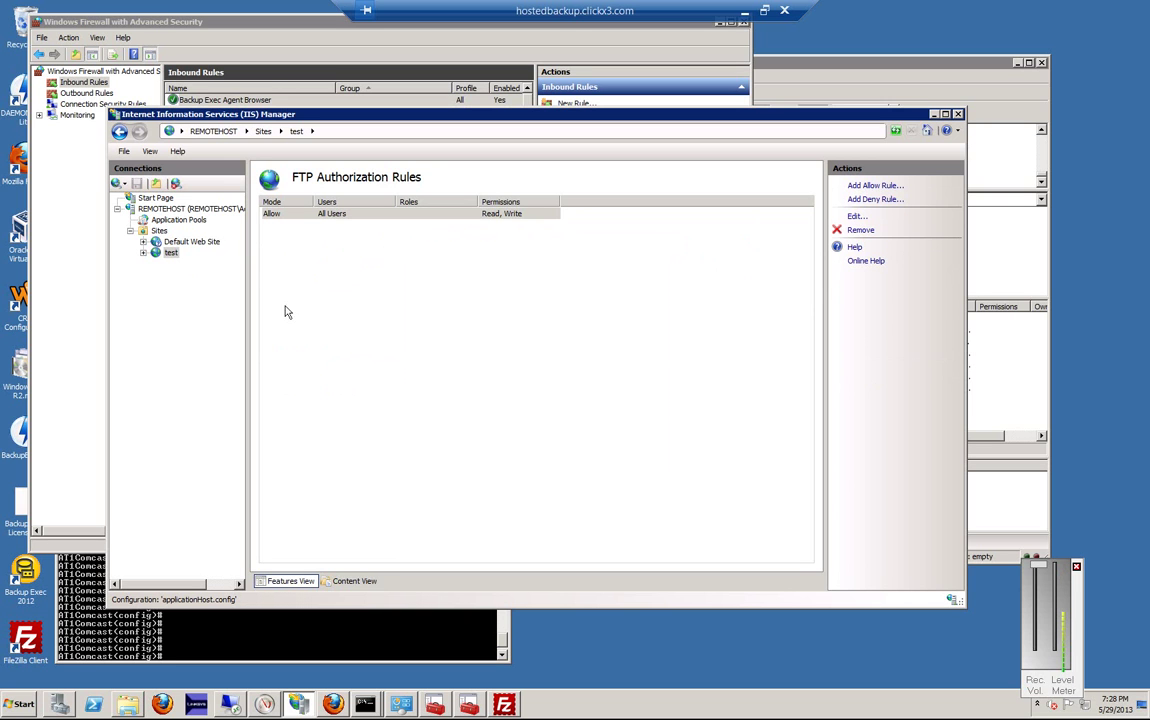
pyautogui.doubleClick(172, 254)
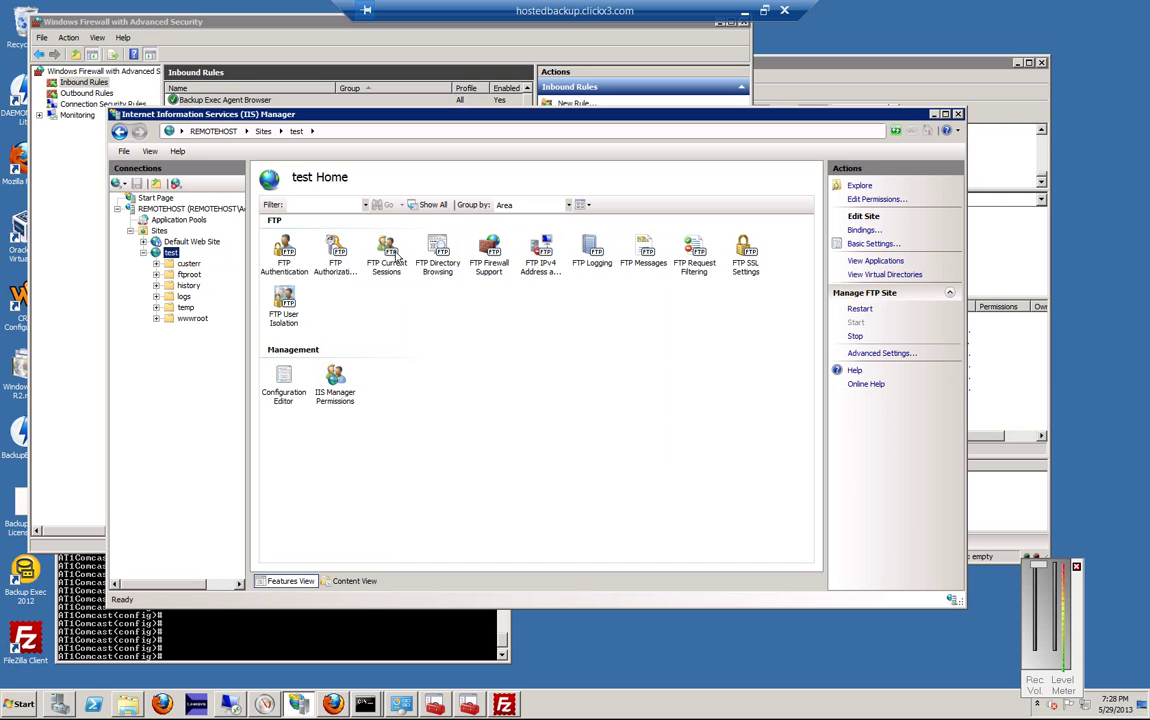
# Step: Review the test site's FTP firewall support, then select the Allow 0.0.0.0 entry in IPv4 restrictions
pyautogui.doubleClick(492, 252)
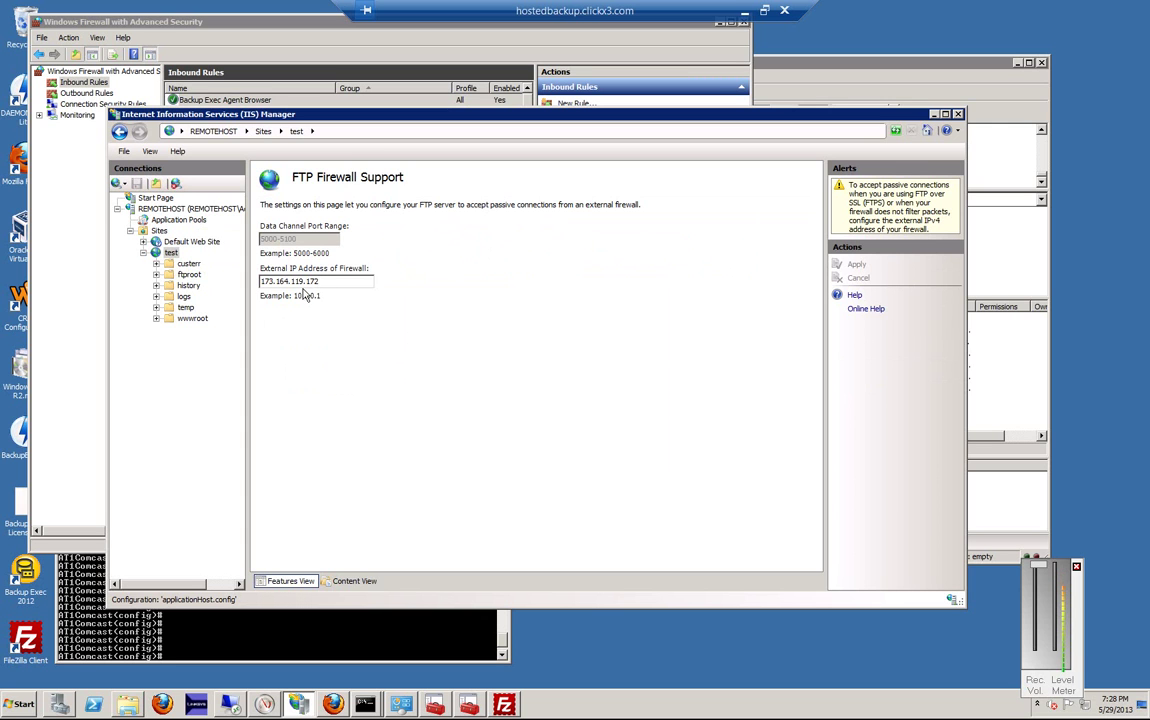
pyautogui.doubleClick(170, 254)
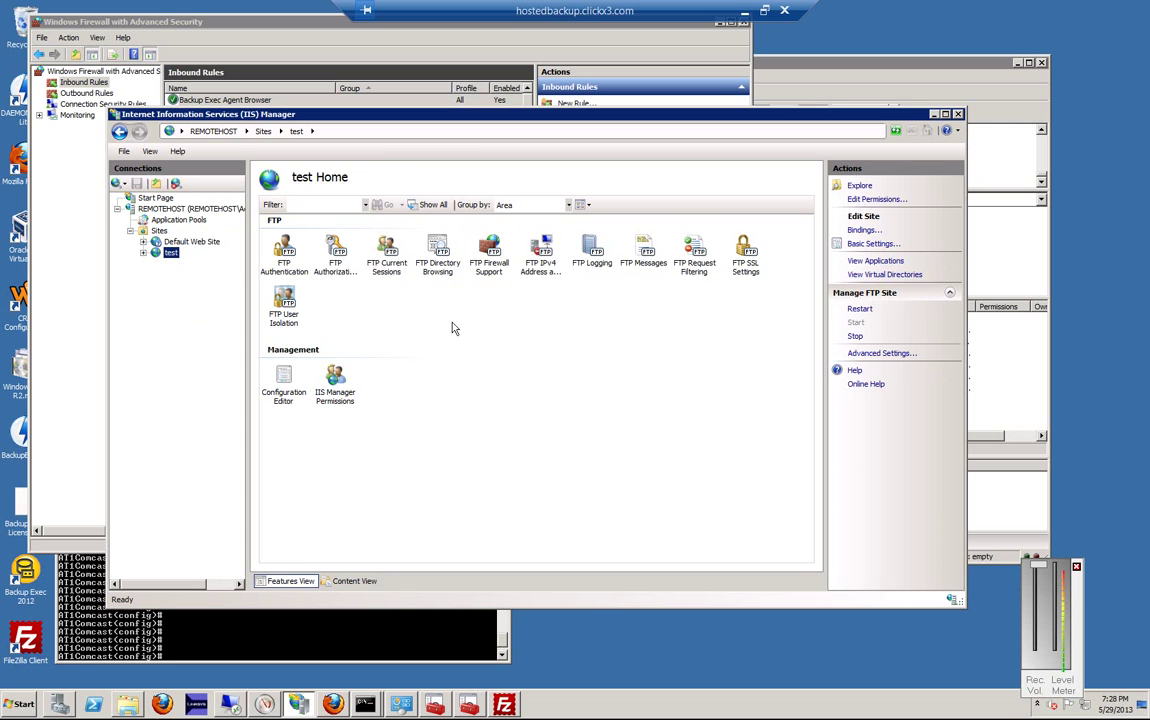
pyautogui.doubleClick(546, 258)
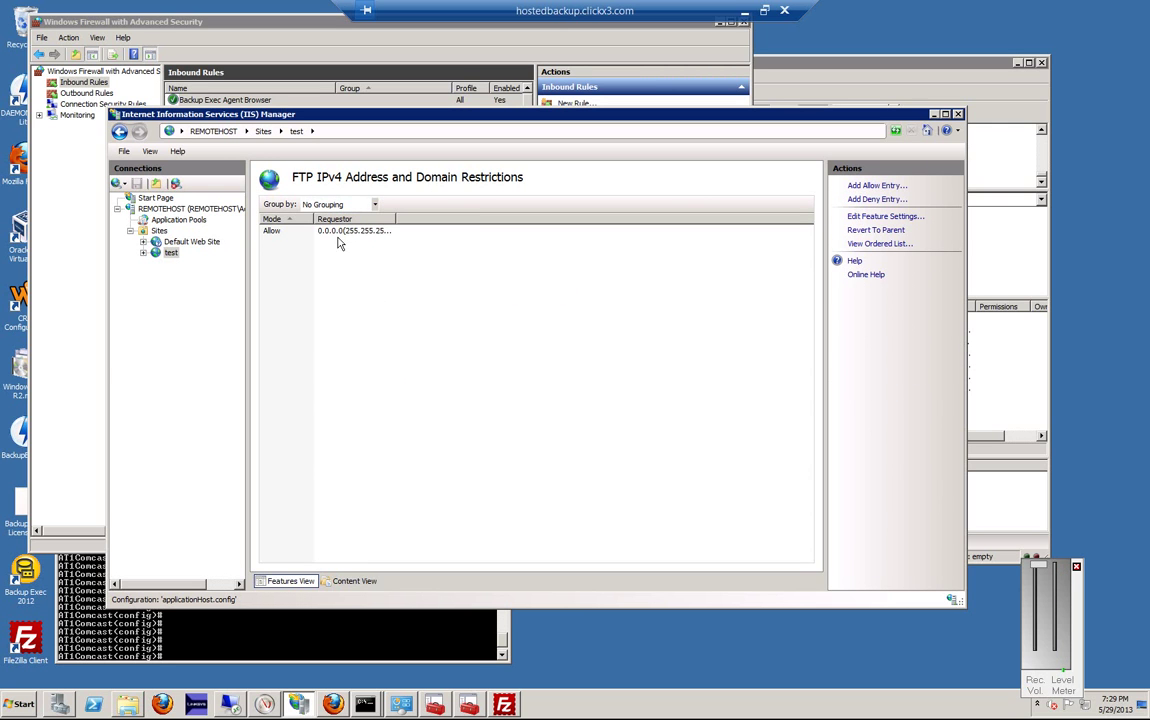
pyautogui.click(346, 234)
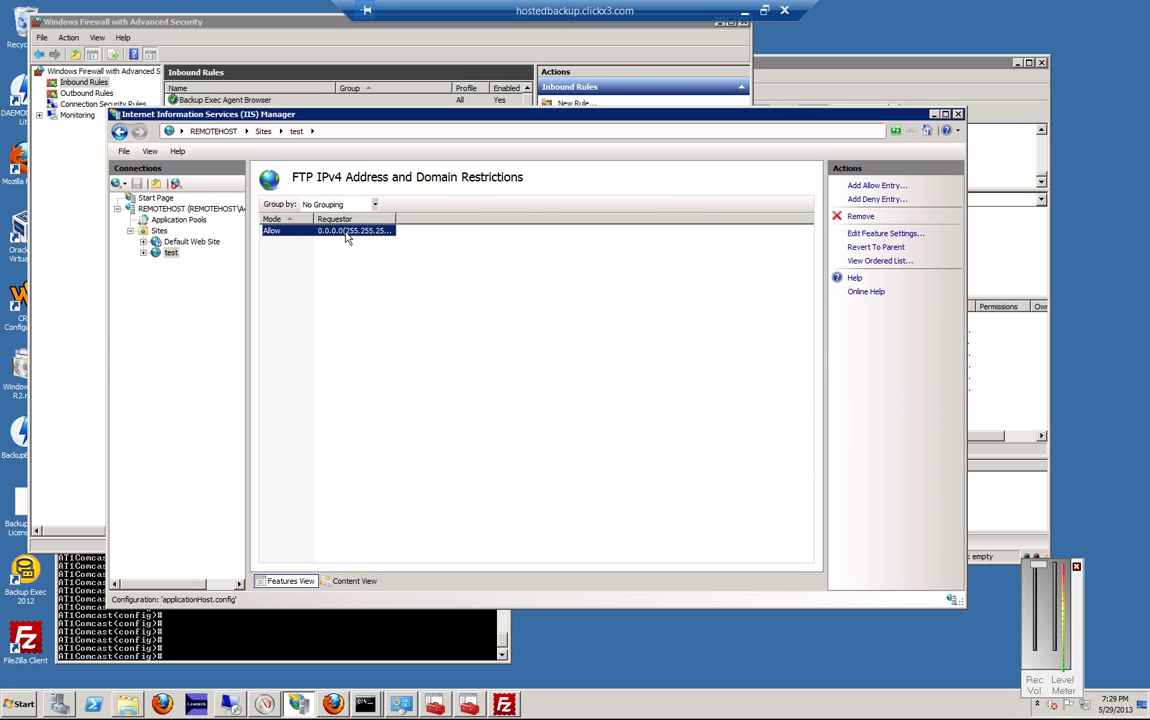
# Step: Check the test site's FTP SSL Settings and return to its home features page
pyautogui.doubleClick(170, 253)
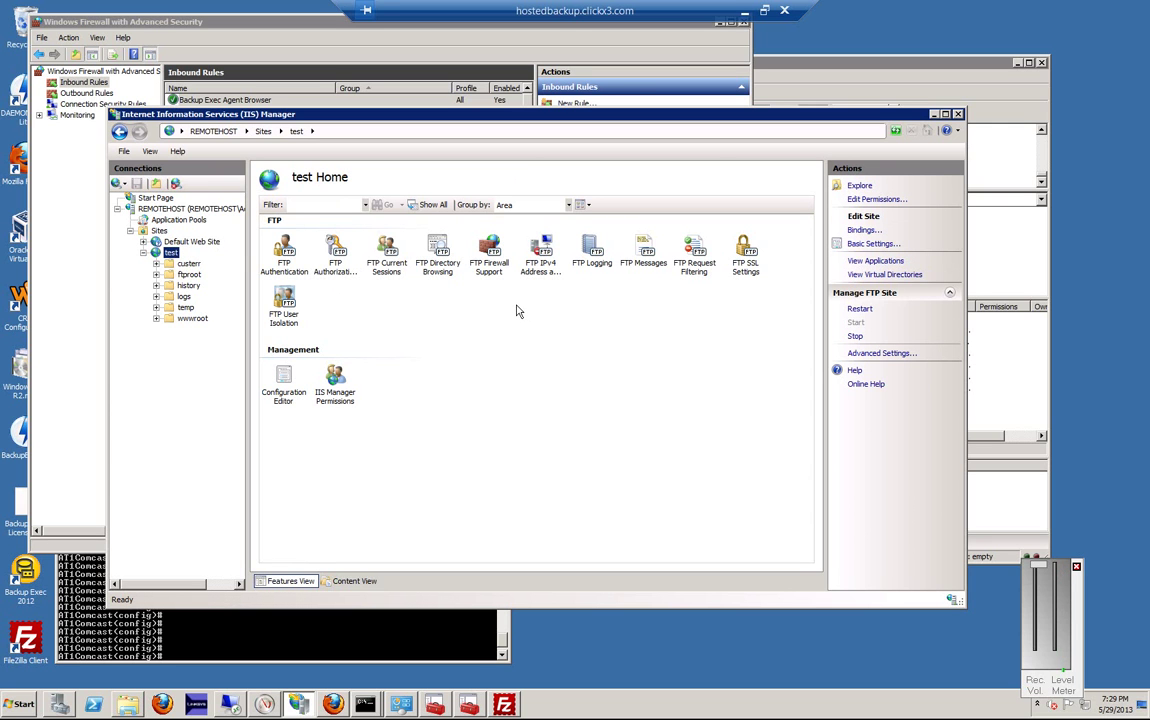
pyautogui.doubleClick(747, 254)
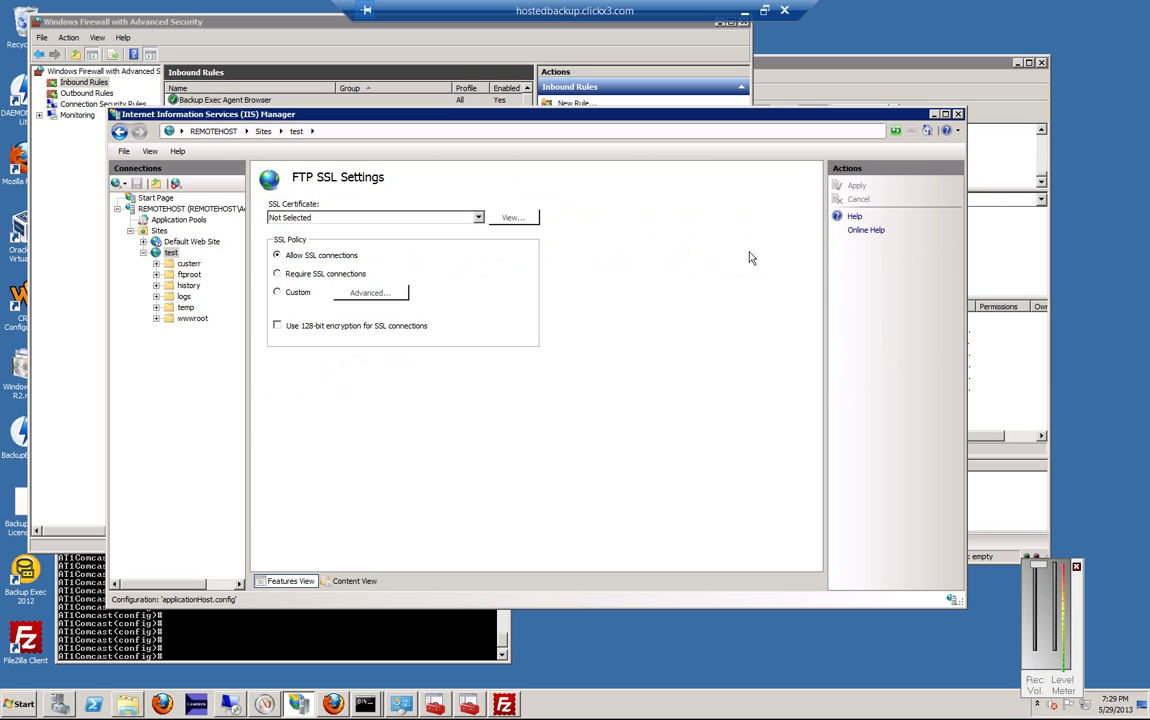
pyautogui.doubleClick(170, 254)
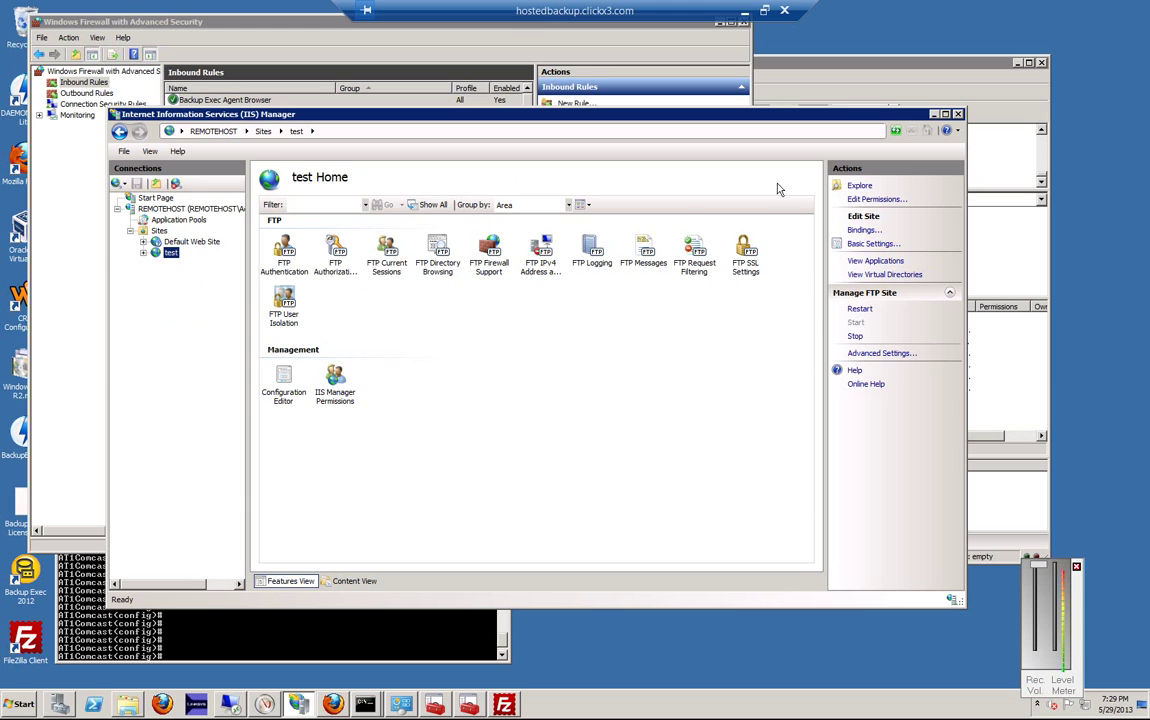
# Step: Begin a new port-based inbound rule in Windows Firewall with Advanced Security
pyautogui.click(933, 114)
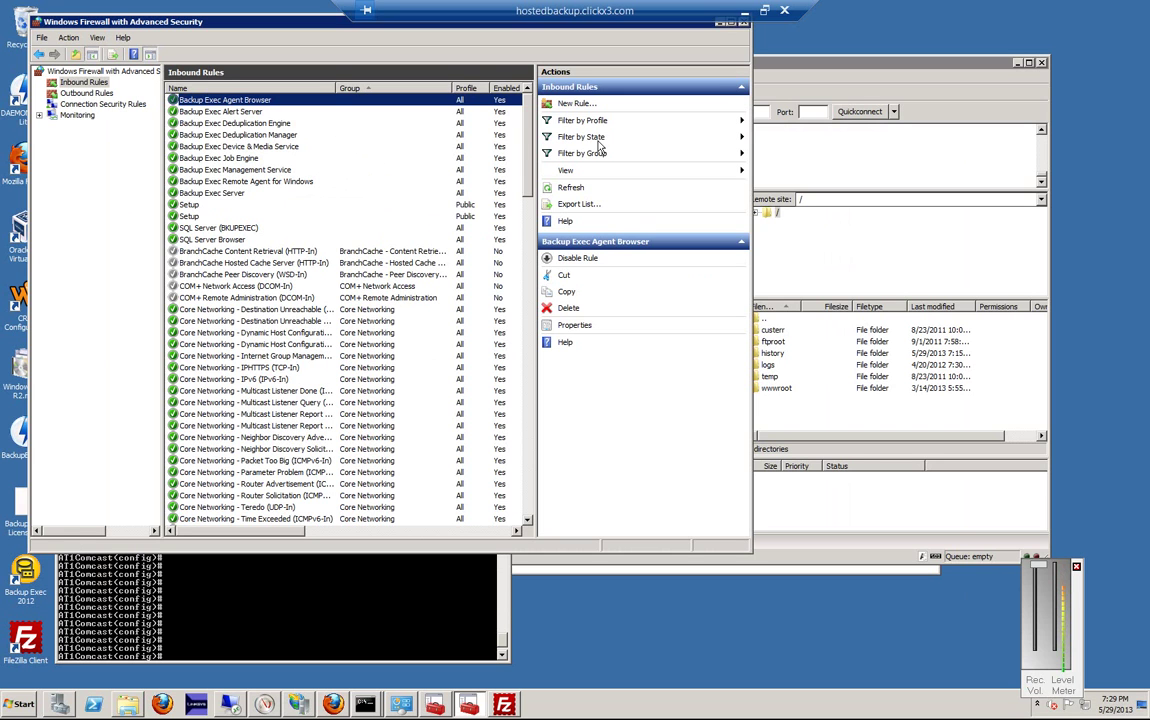
pyautogui.click(93, 84)
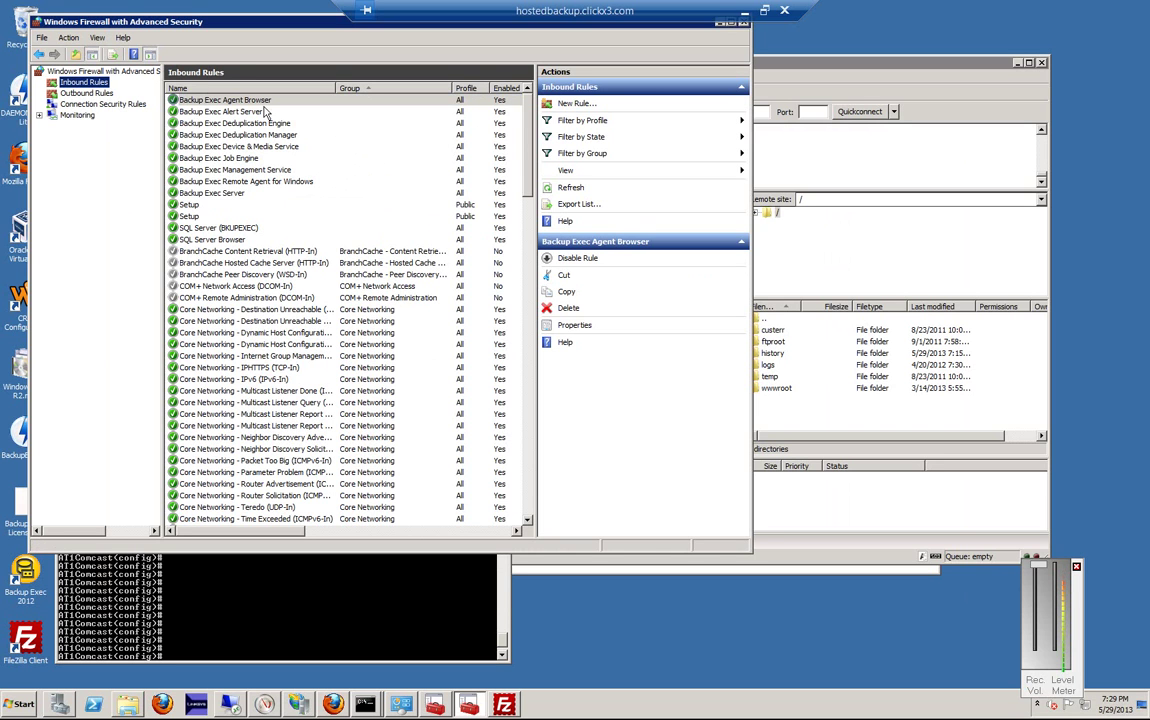
pyautogui.click(572, 104)
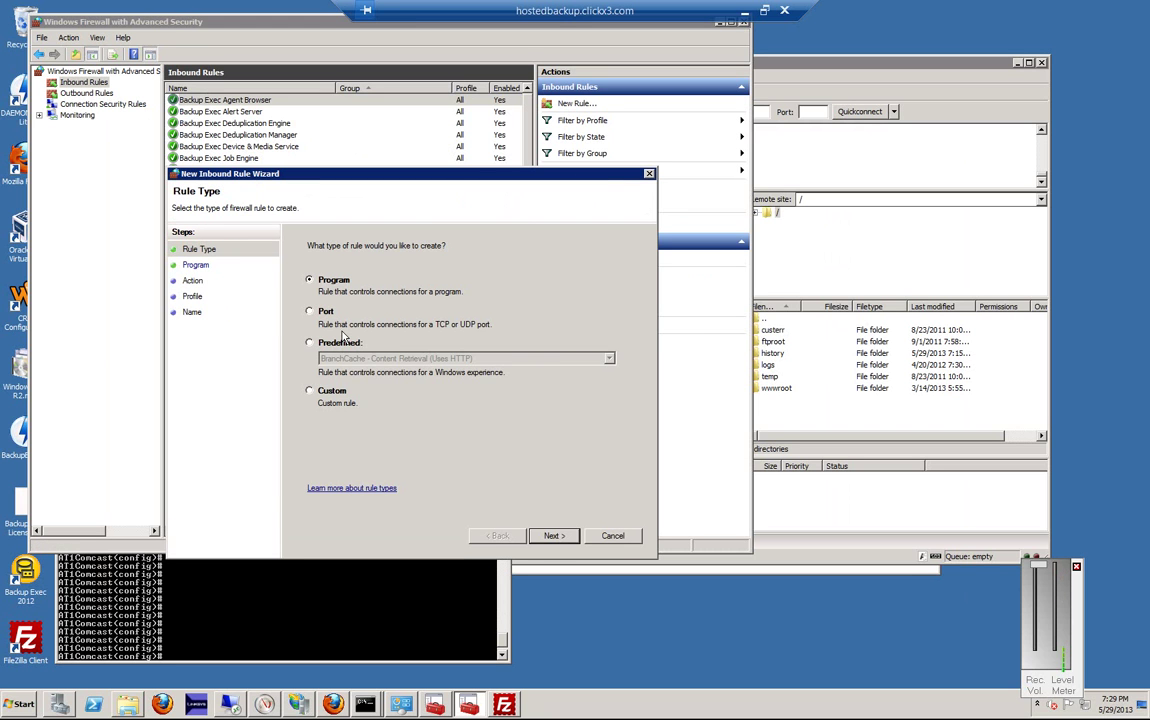
pyautogui.click(320, 314)
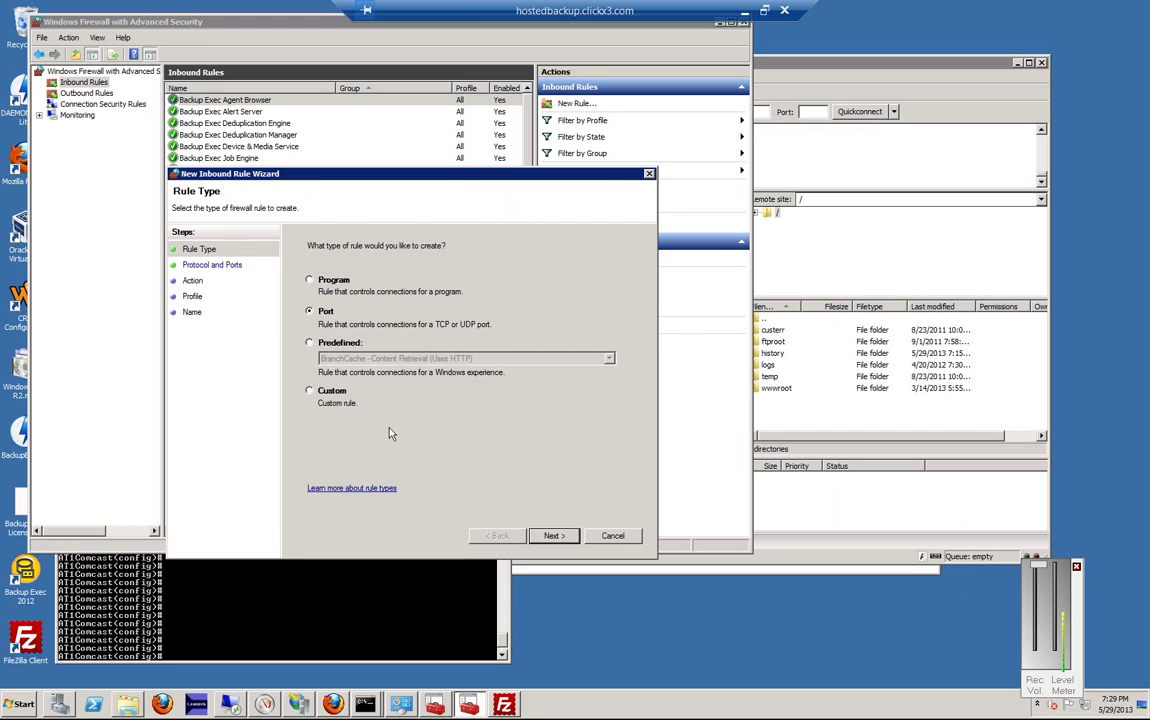
pyautogui.click(553, 536)
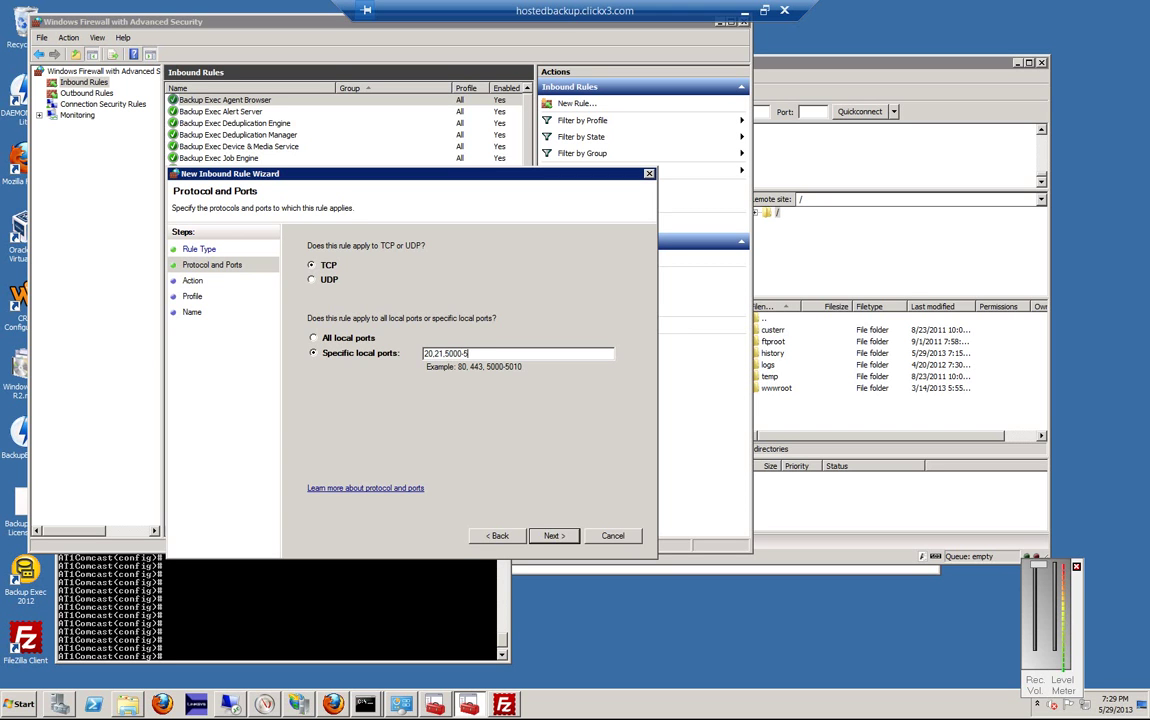
# Step: Allow TCP ports 20, 21, 5000-5100 on all profiles and create the InboundFTP rule
pyautogui.write('100')
pyautogui.moveTo(424, 354); pyautogui.dragTo(485, 354)
pyautogui.click(495, 354)
pyautogui.click(555, 536)
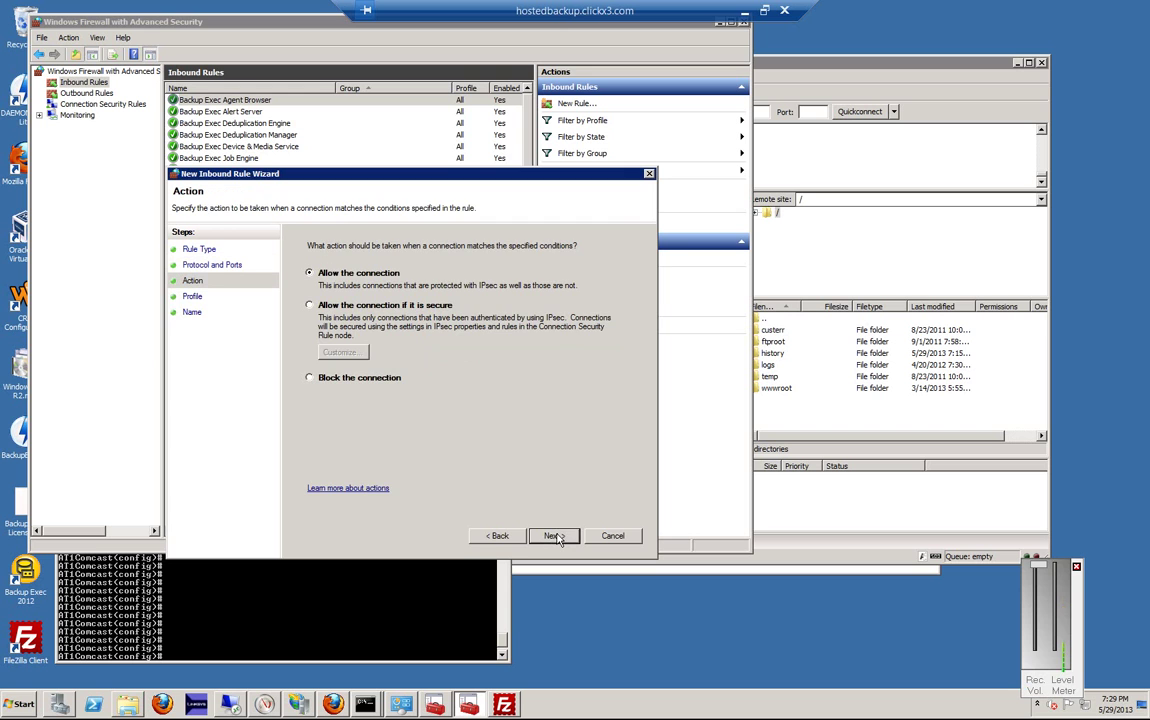
pyautogui.click(550, 537)
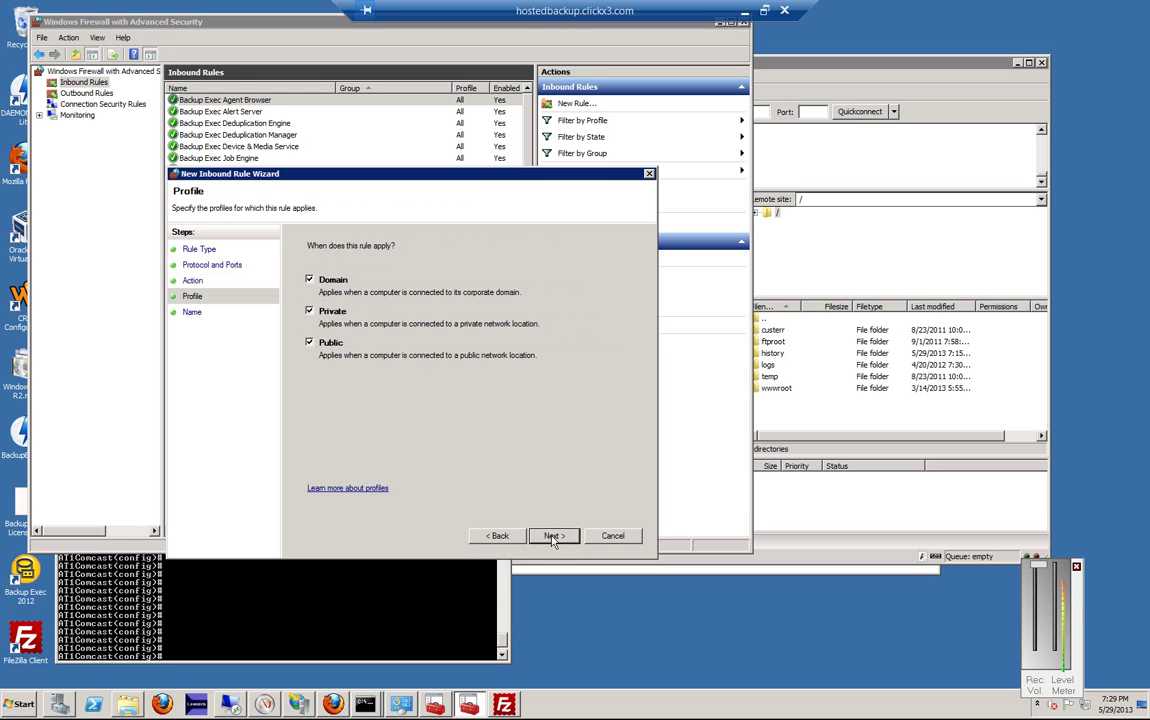
pyautogui.click(552, 537)
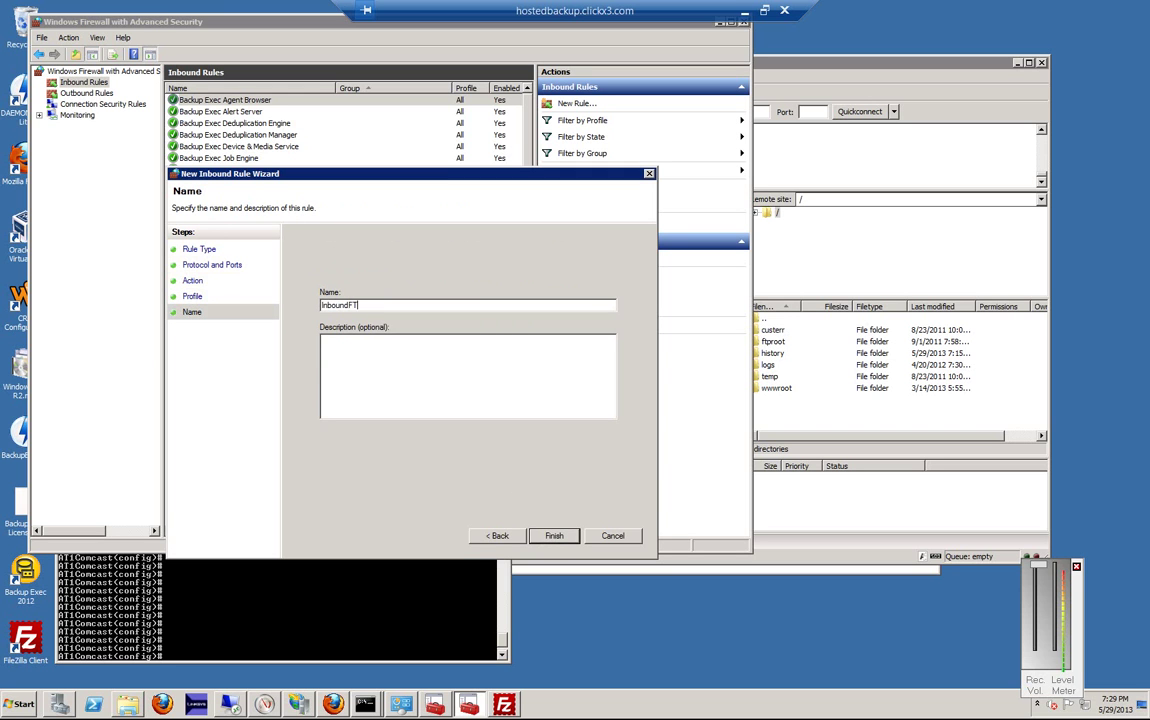
pyautogui.click(554, 536)
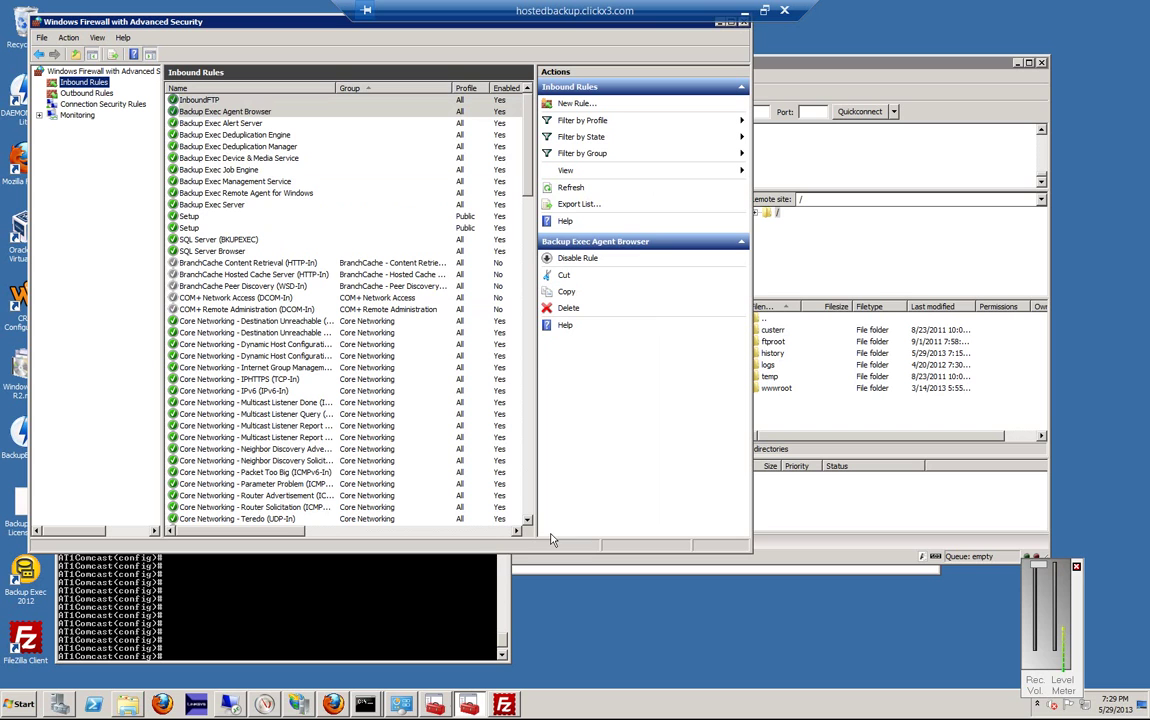
# Step: In InboundFTP properties, review Scope and Protocols and Ports, then set Edge traversal to Allow
pyautogui.click(210, 100)
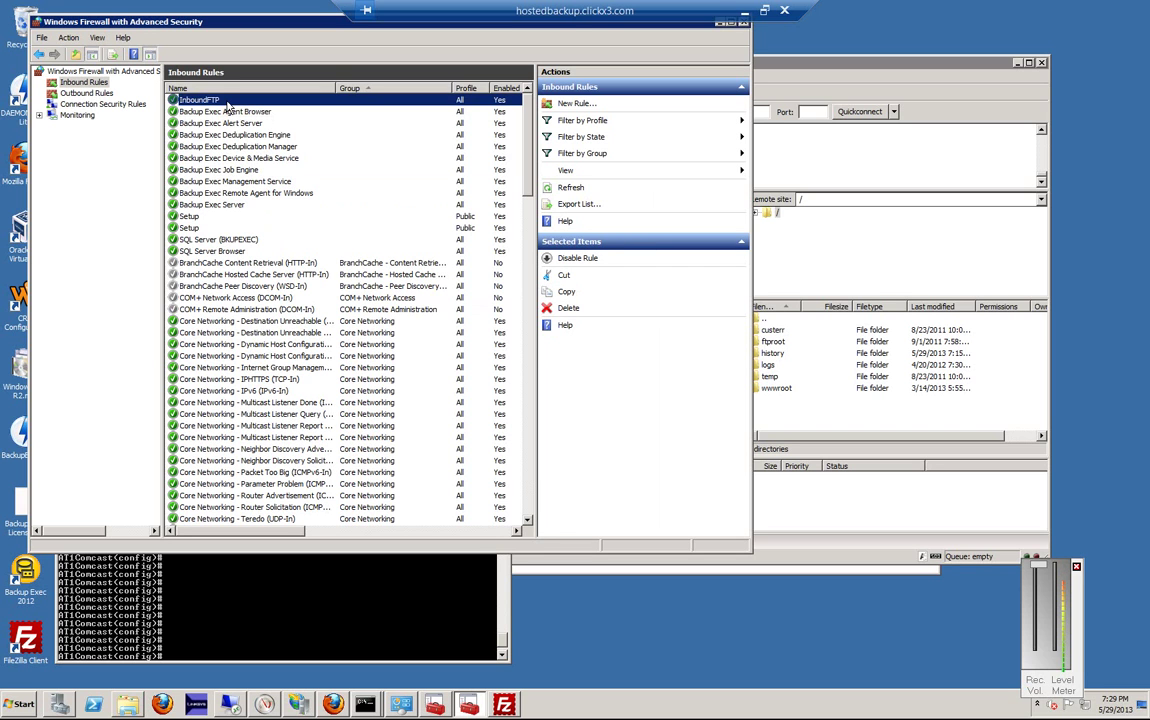
pyautogui.doubleClick(212, 100)
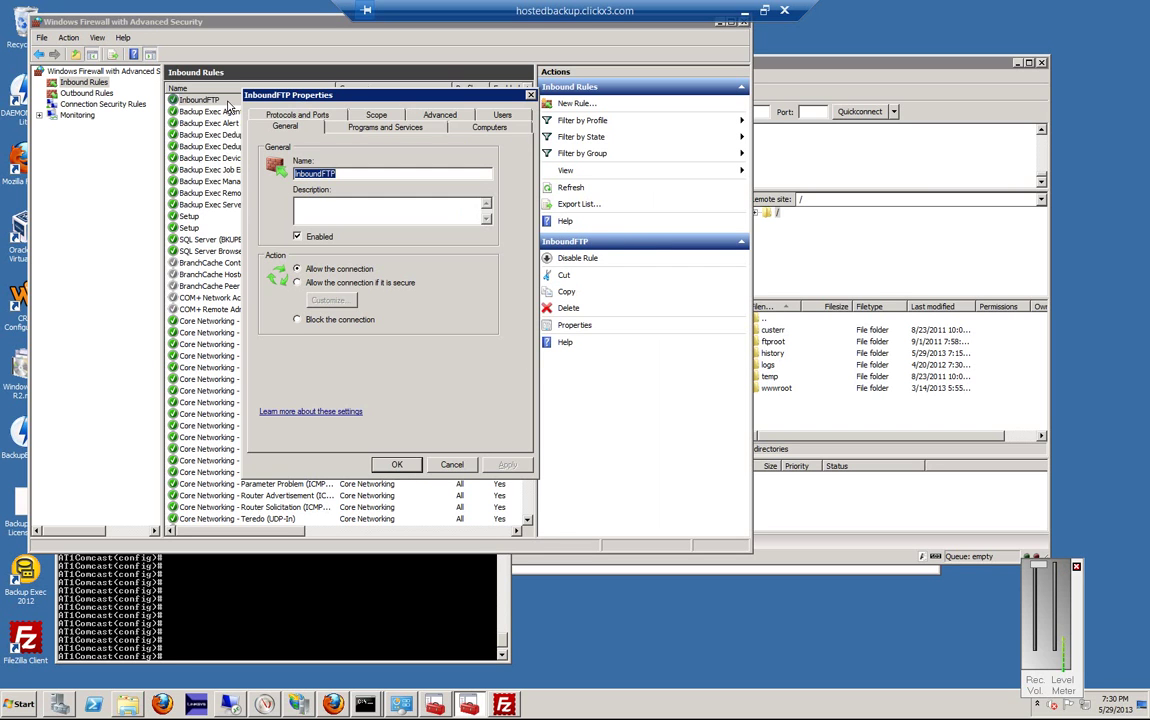
pyautogui.click(377, 118)
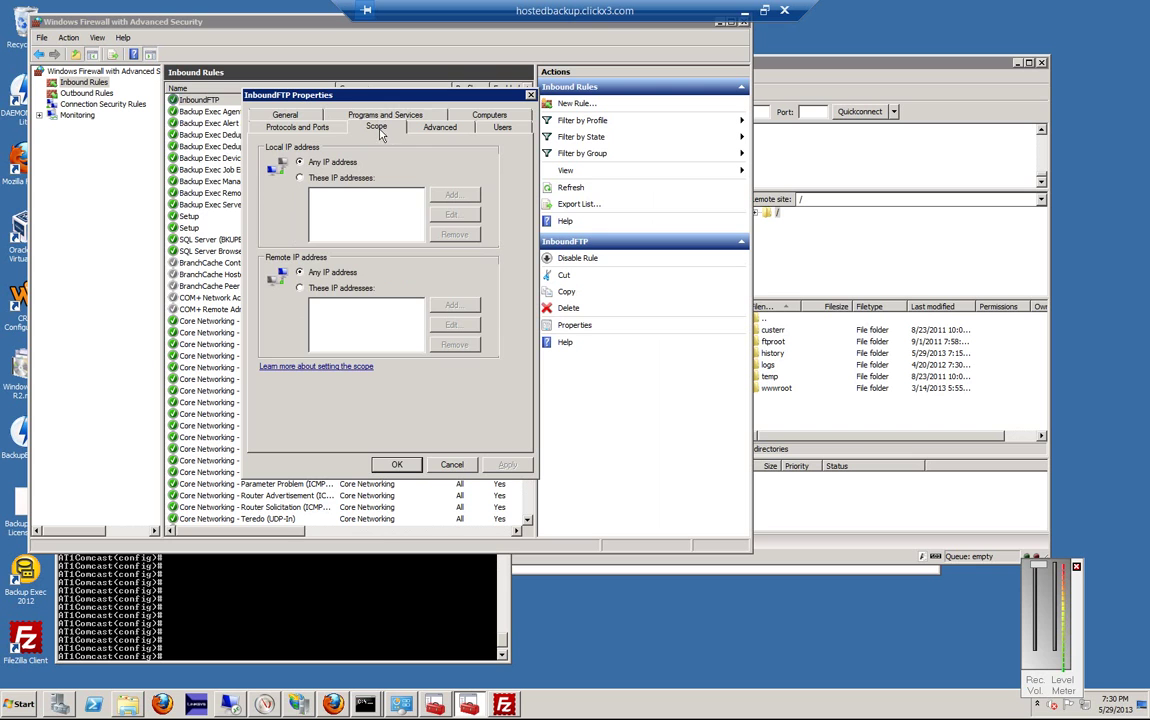
pyautogui.click(318, 131)
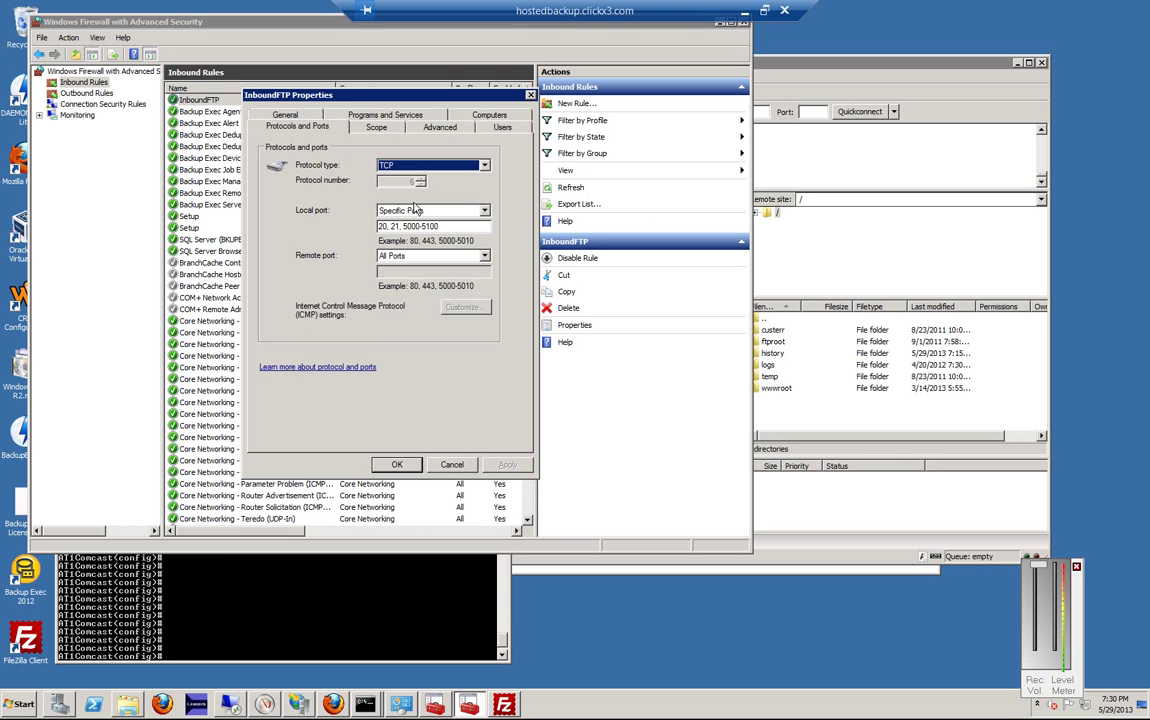
pyautogui.click(440, 127)
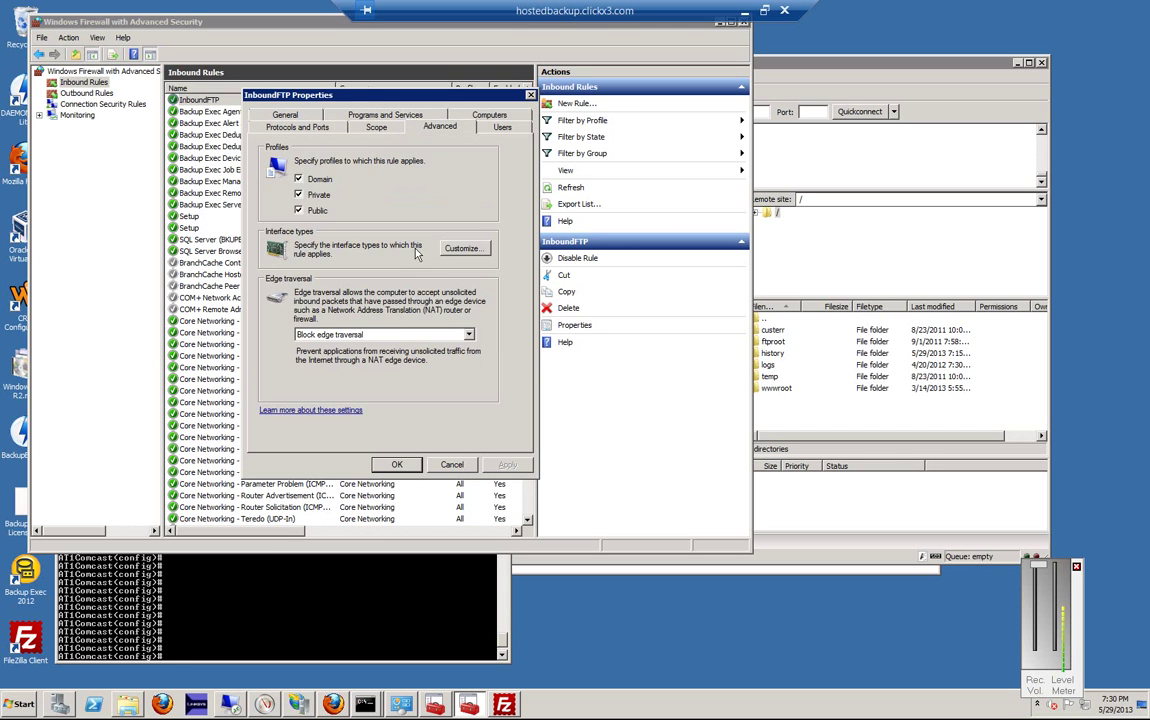
pyautogui.click(400, 336)
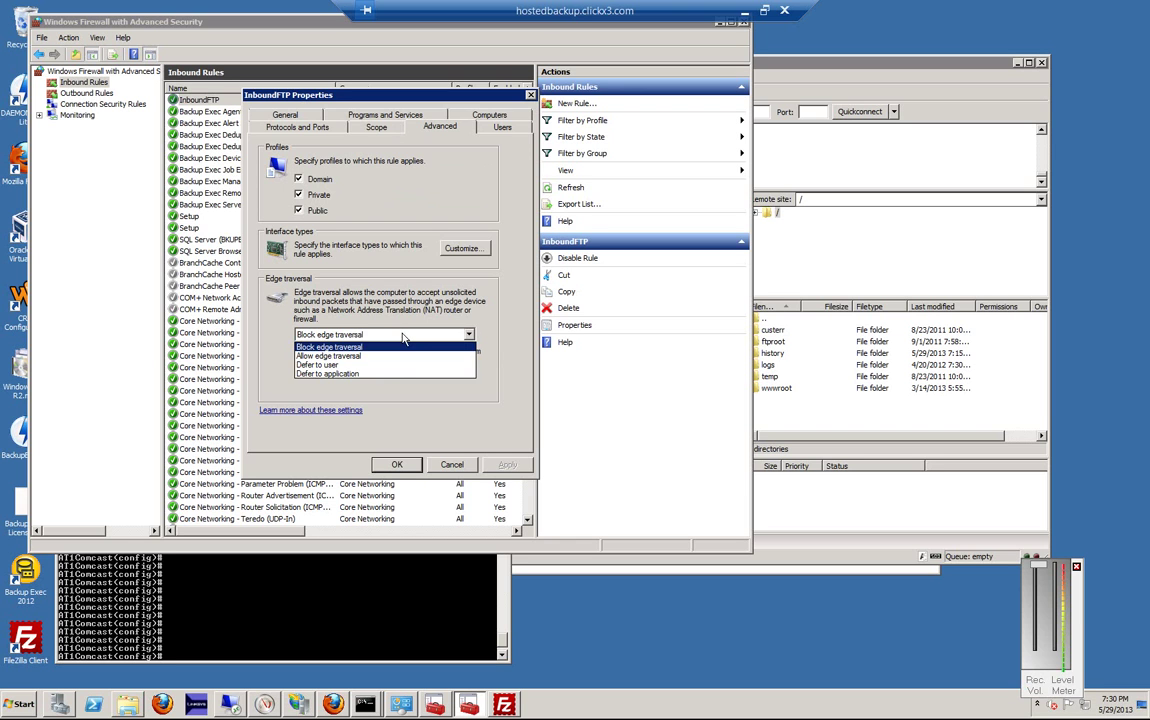
pyautogui.click(400, 357)
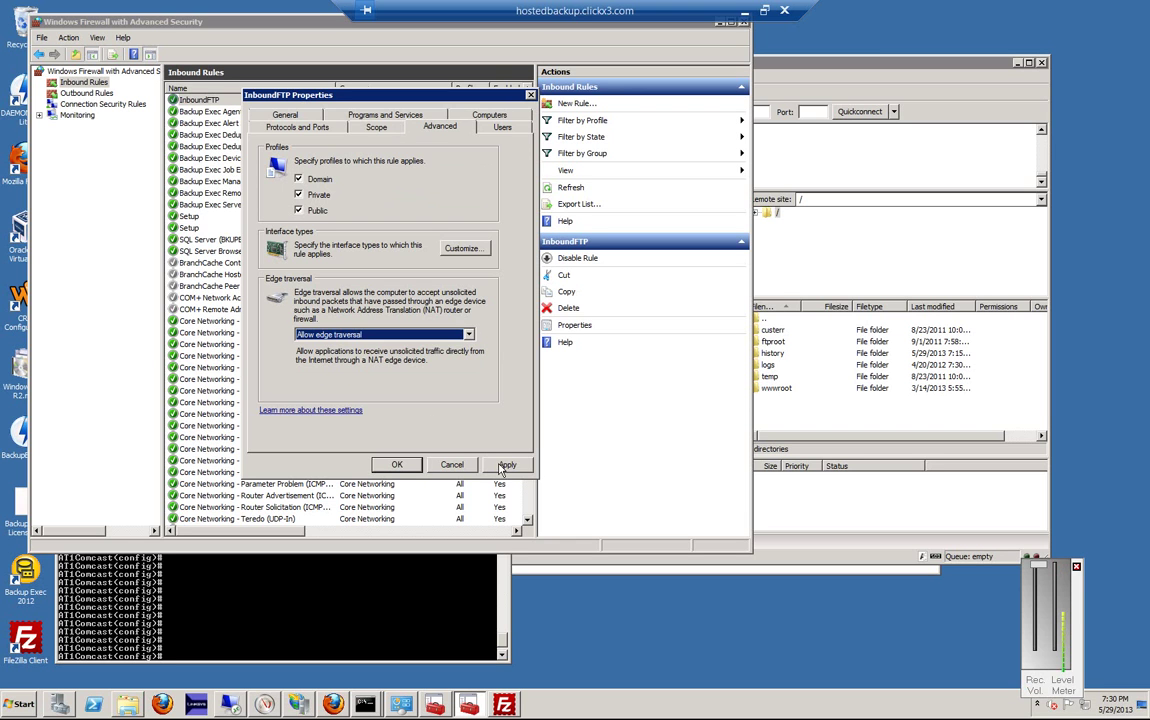
pyautogui.click(396, 466)
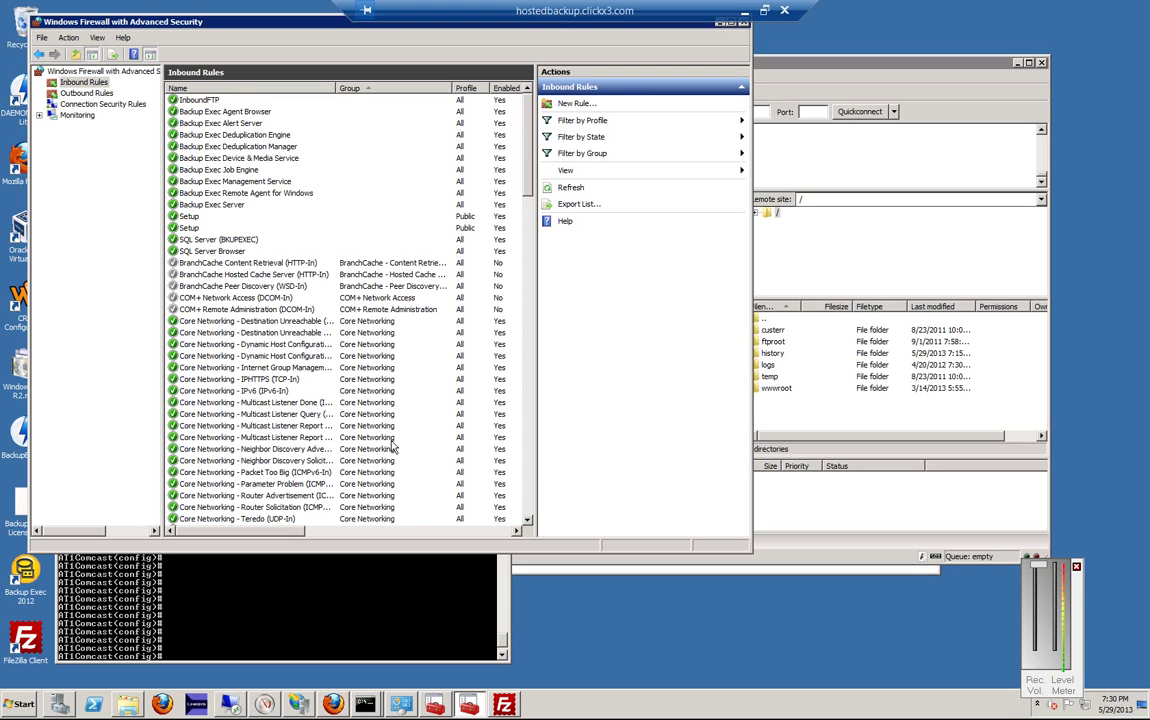
# Step: Paste an access-list 100 permit for 173.164.119.172 and replace 'eq 21' with 'range 1024 65000'
pyautogui.click(326, 600)
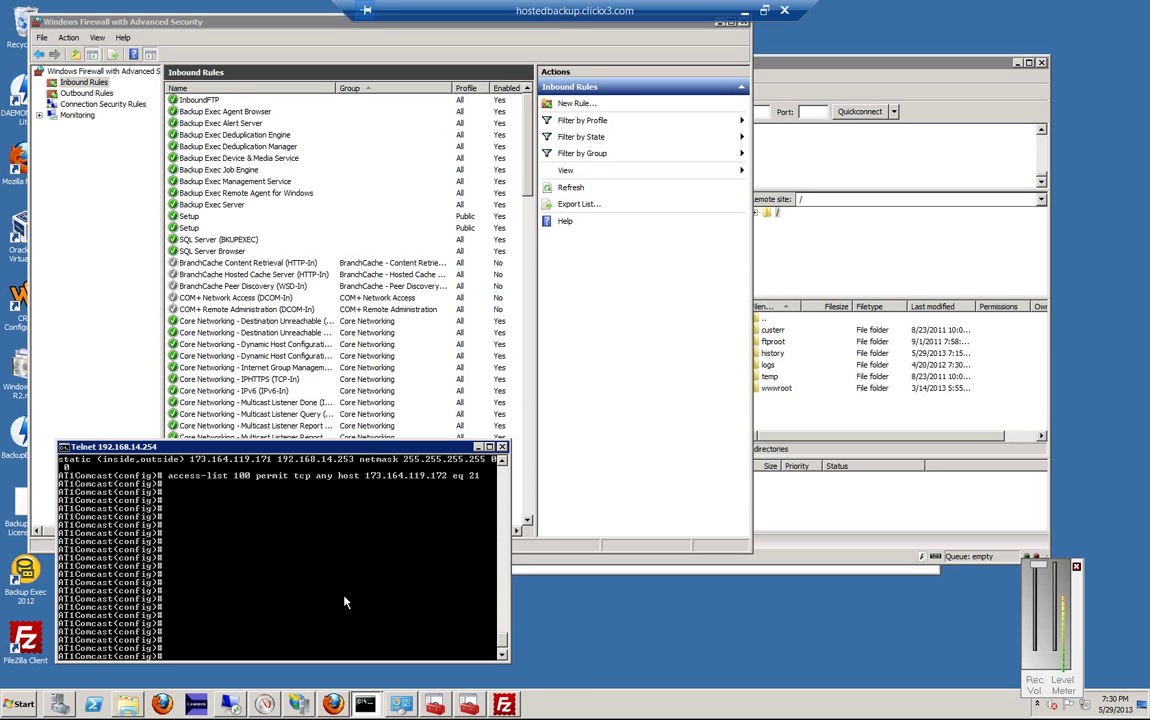
pyautogui.scroll(2, 311, 580)
pyautogui.scroll(-2, 290, 570)
pyautogui.rightClick(478, 485)
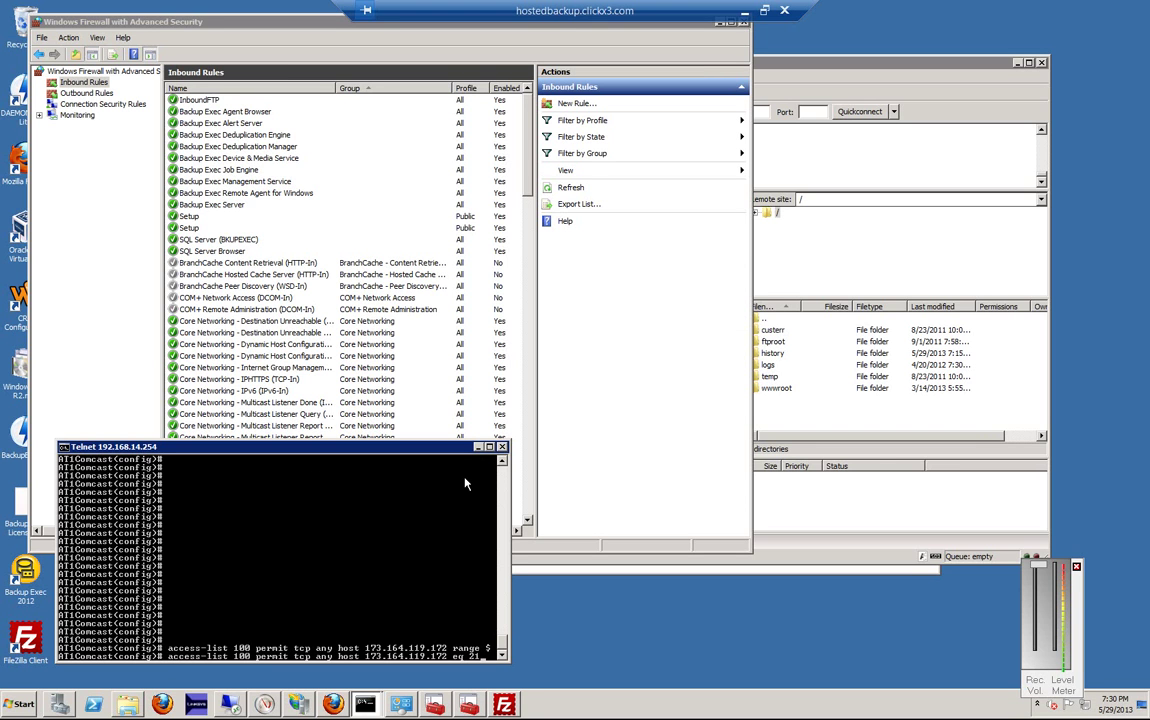
pyautogui.press('BackSpace')
pyautogui.press('BackSpace')
pyautogui.press('BackSpace')
pyautogui.press('BackSpace')
pyautogui.write('range 1024 ')
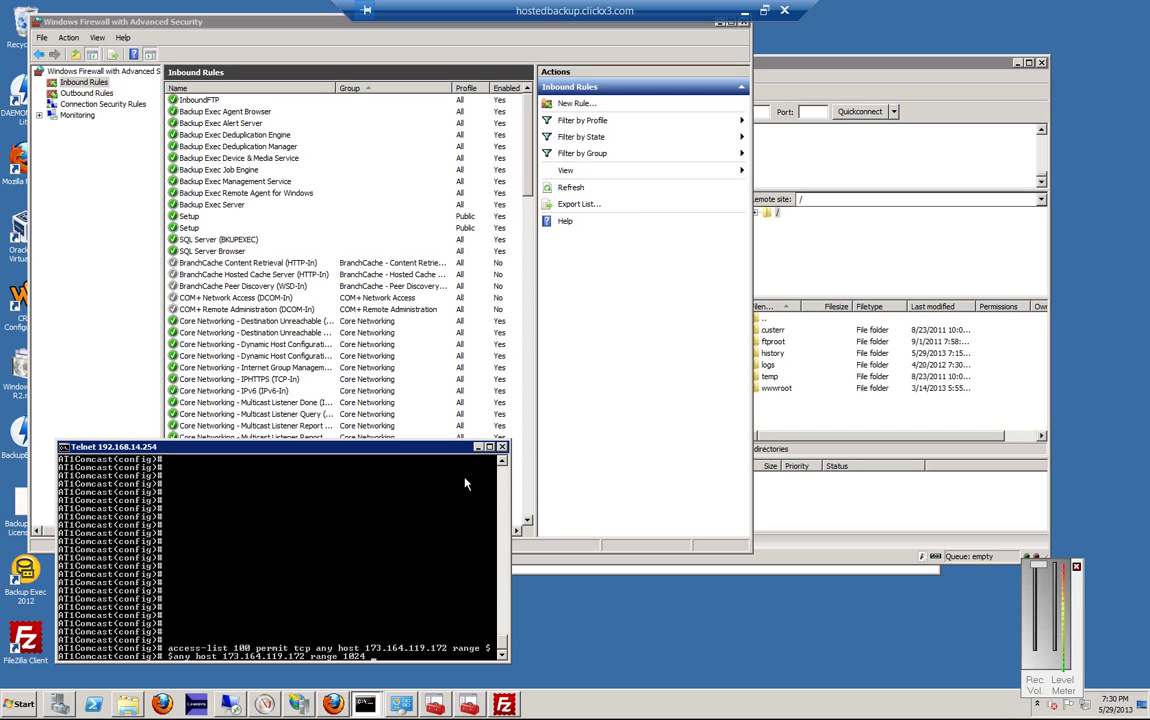
pyautogui.write('65000')
# Step: Reconnect FileZilla to 173.164.119.172 with Quickconnect, replacing the existing connection
pyautogui.click(746, 12)
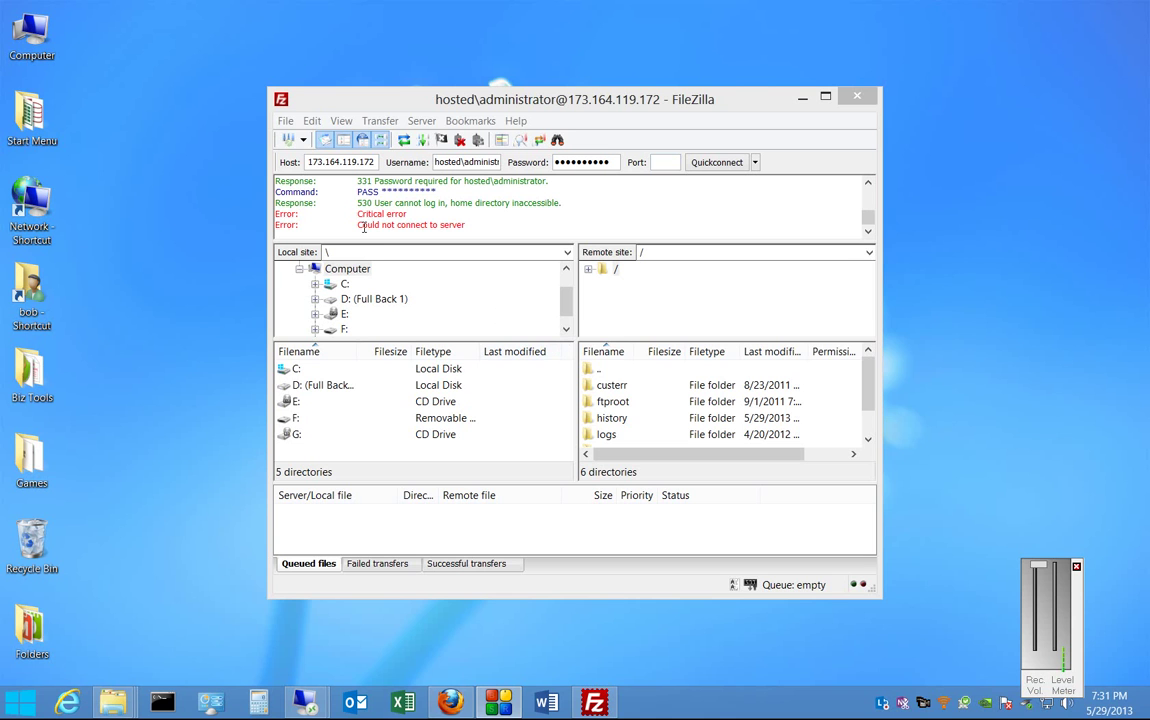
pyautogui.click(708, 160)
pyautogui.click(541, 375)
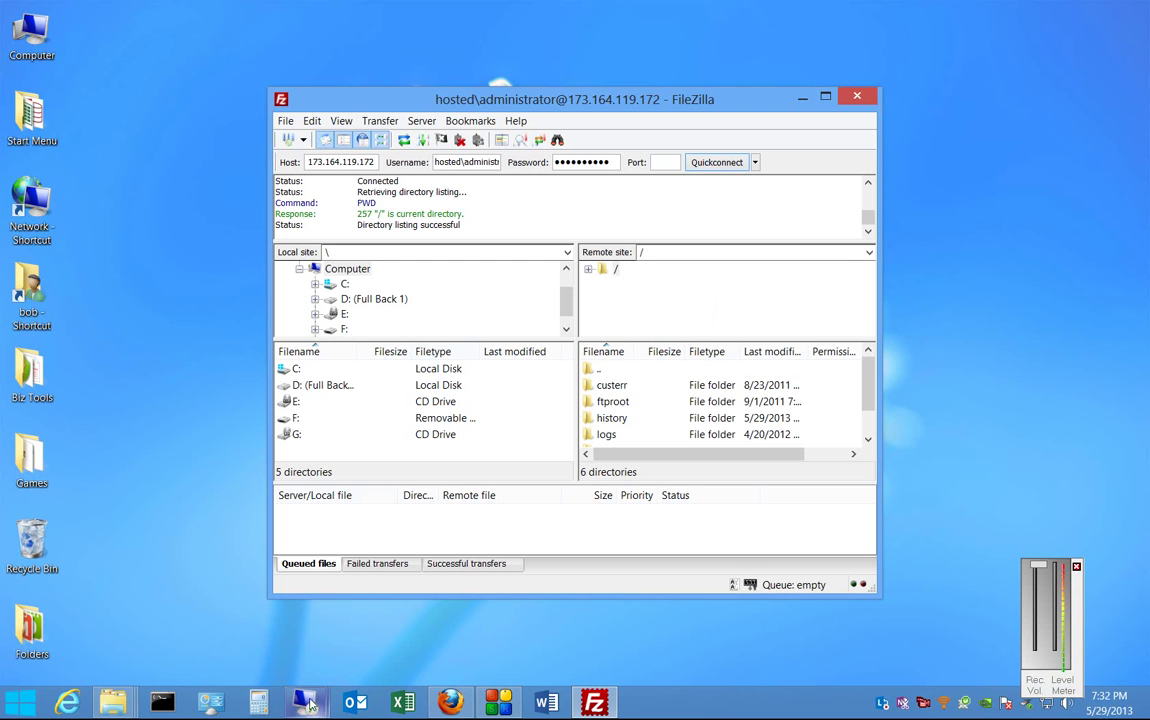
# Step: Return to the remote server session and focus the Telnet router console
pyautogui.moveTo(305, 703)
pyautogui.click(205, 605)
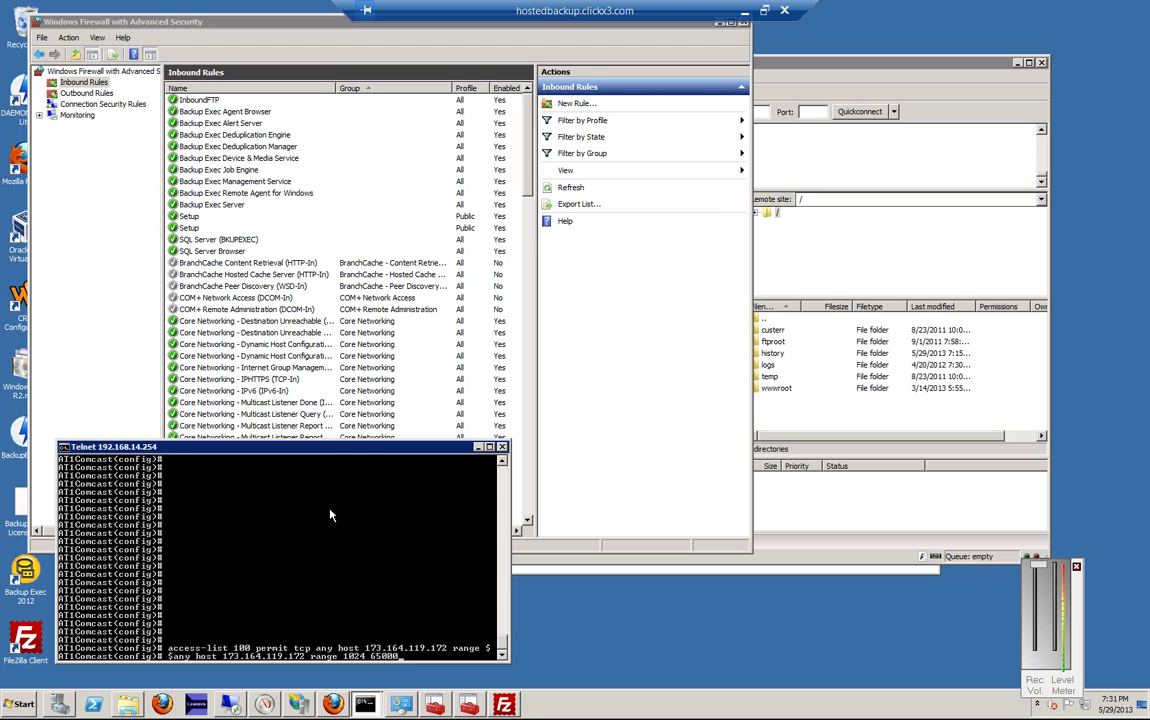
pyautogui.click(357, 549)
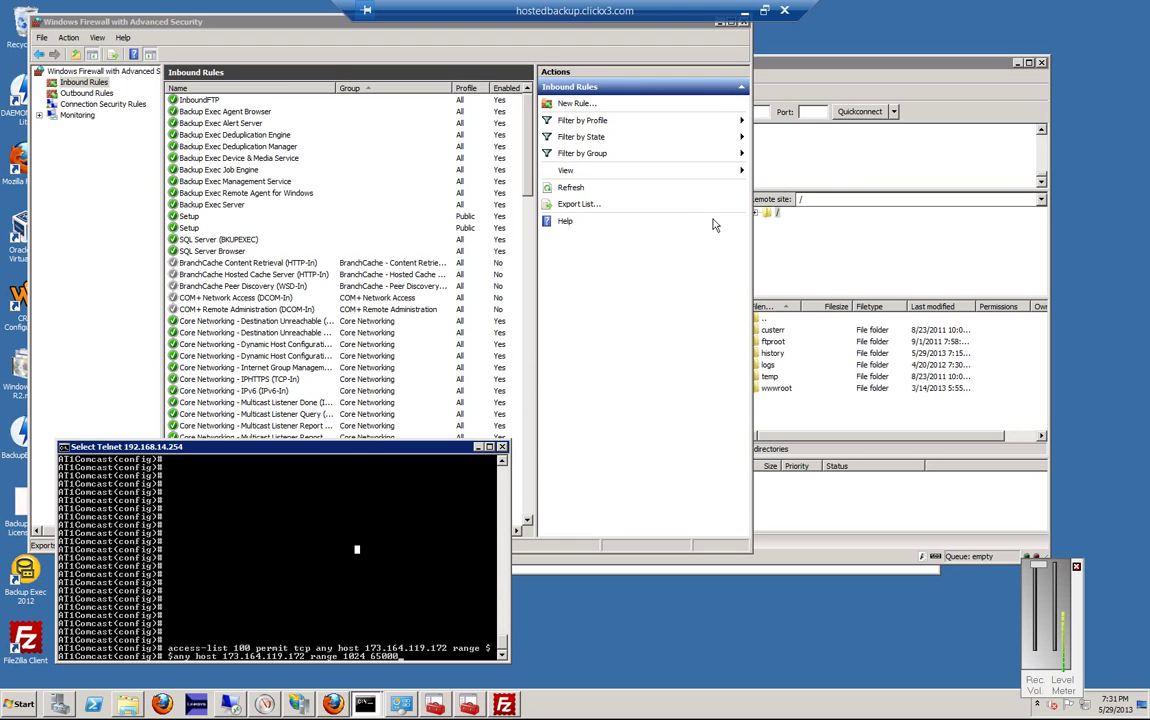